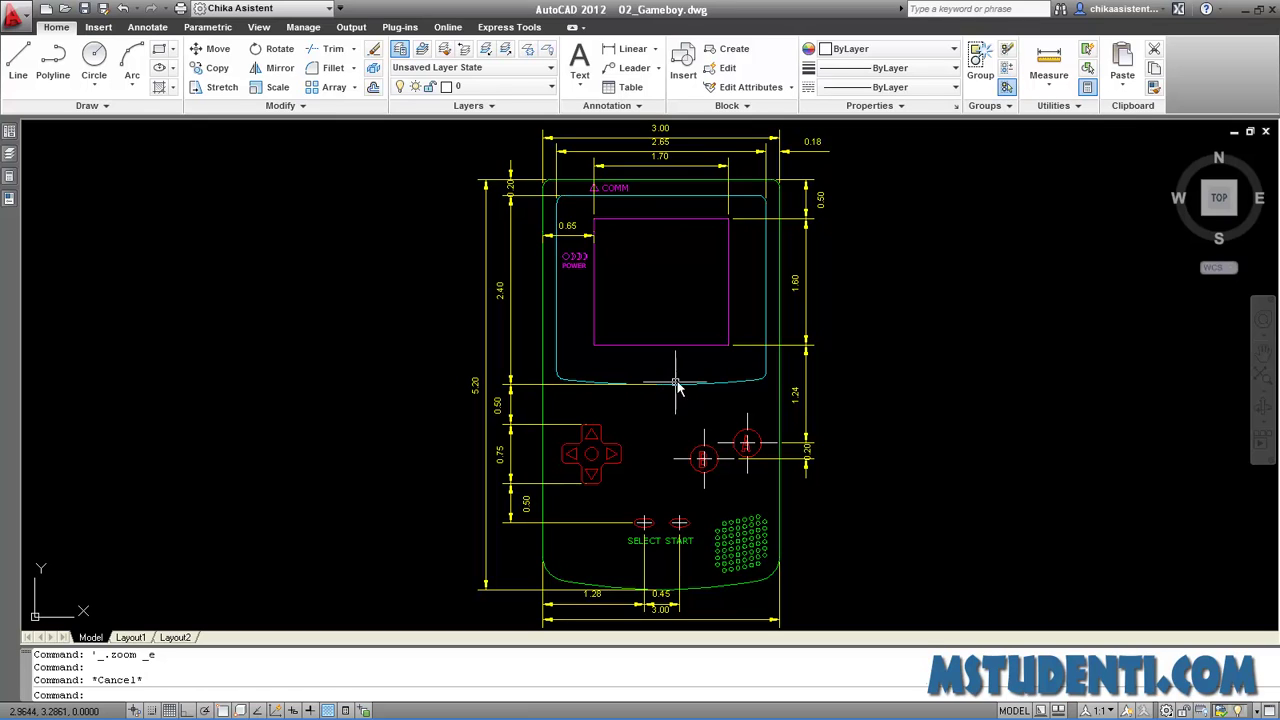
Select the magenta screen's right vertical edge line on layer part-screen.
{"action": "left_click", "coordinate": [728, 316]}
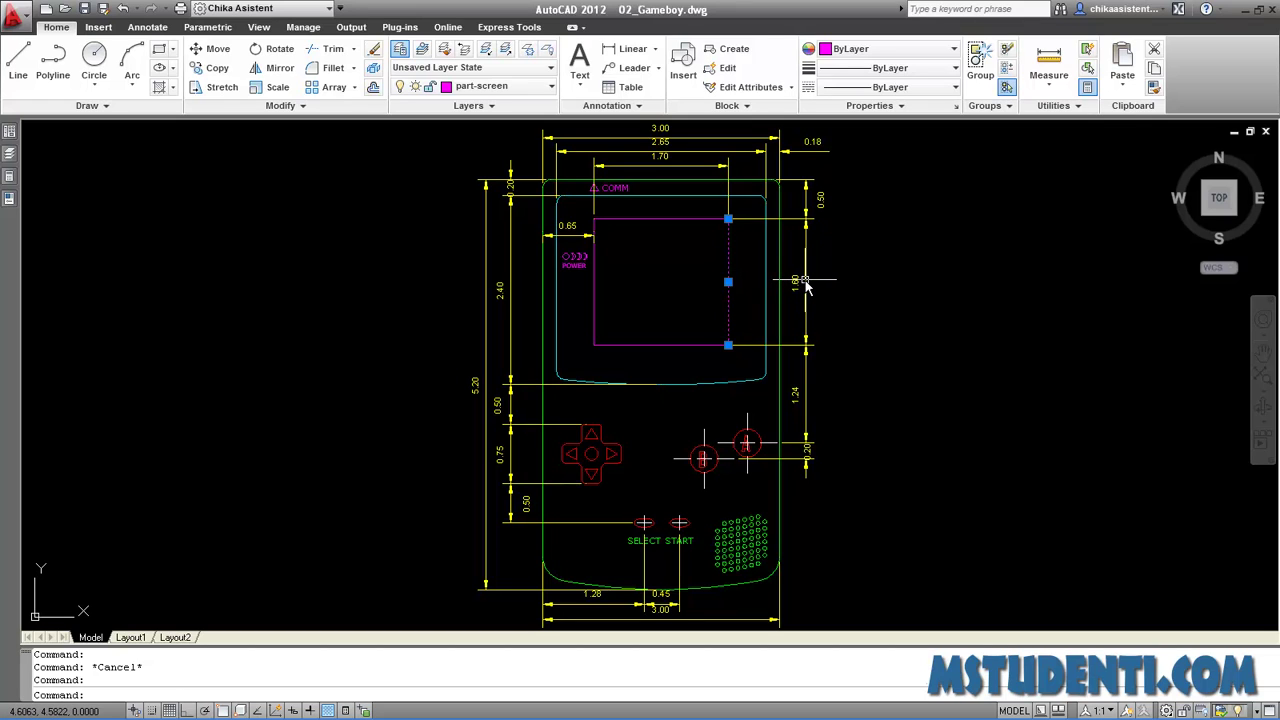
Add the 1.60 screen dimension to the selection and erase it with the edge line.
{"action": "left_click", "coordinate": [806, 282]}
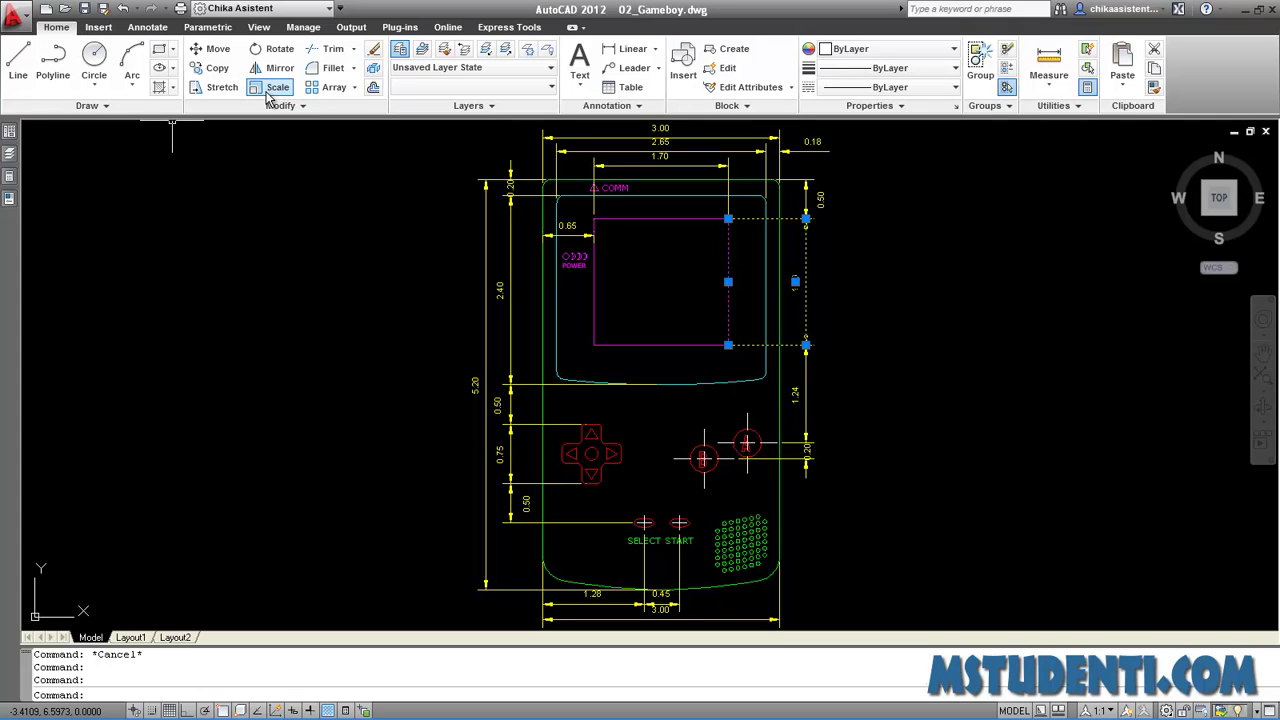
{"action": "left_click", "coordinate": [372, 54]}
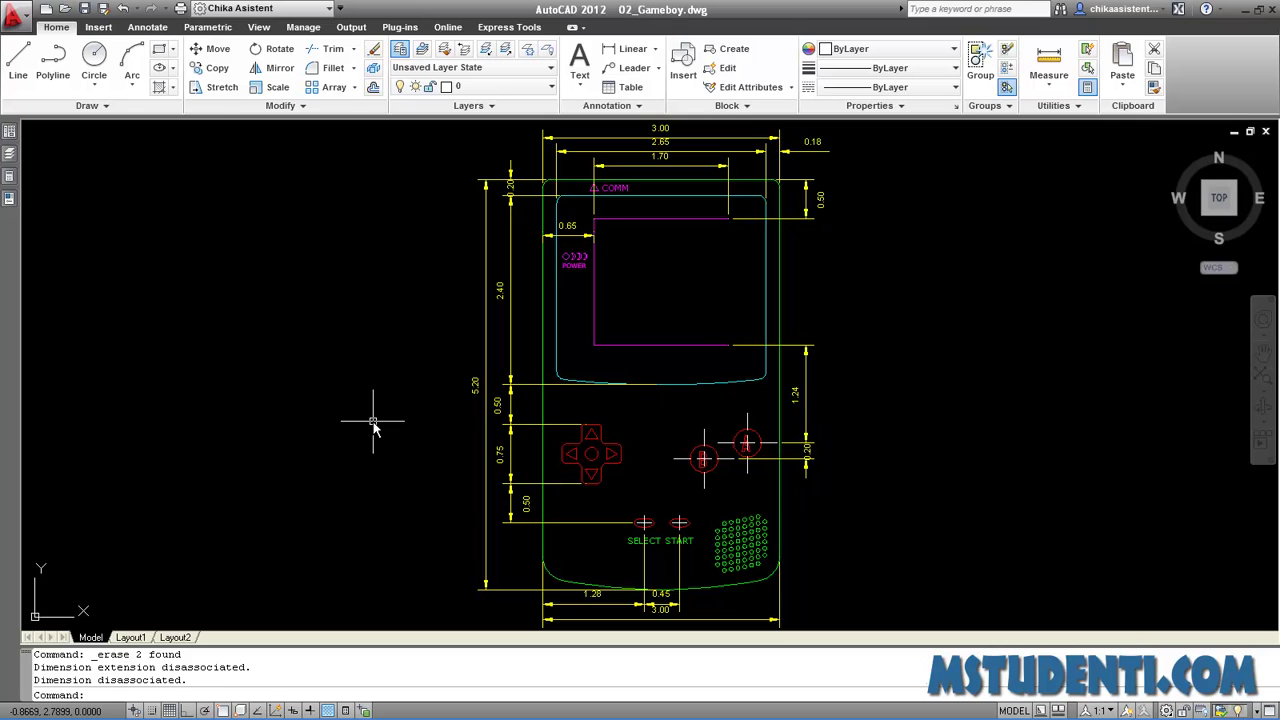
{"action": "right_click", "coordinate": [461, 339]}
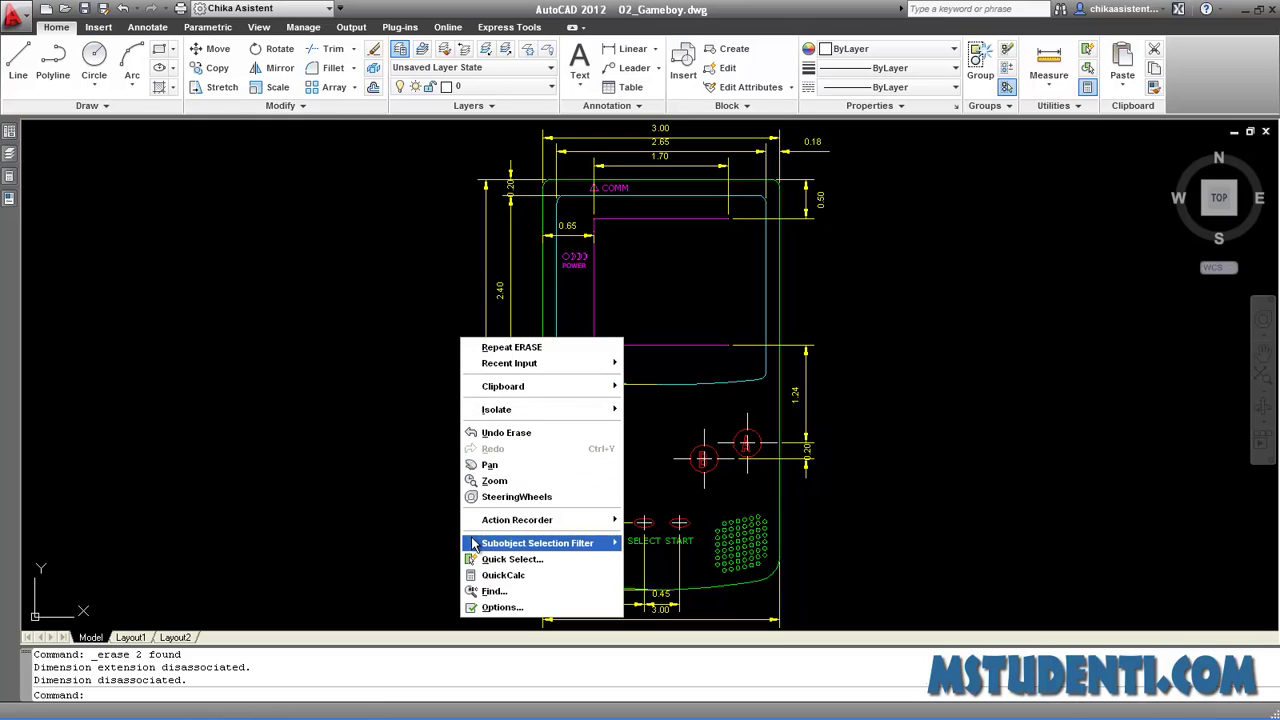
{"action": "left_click", "coordinate": [447, 320]}
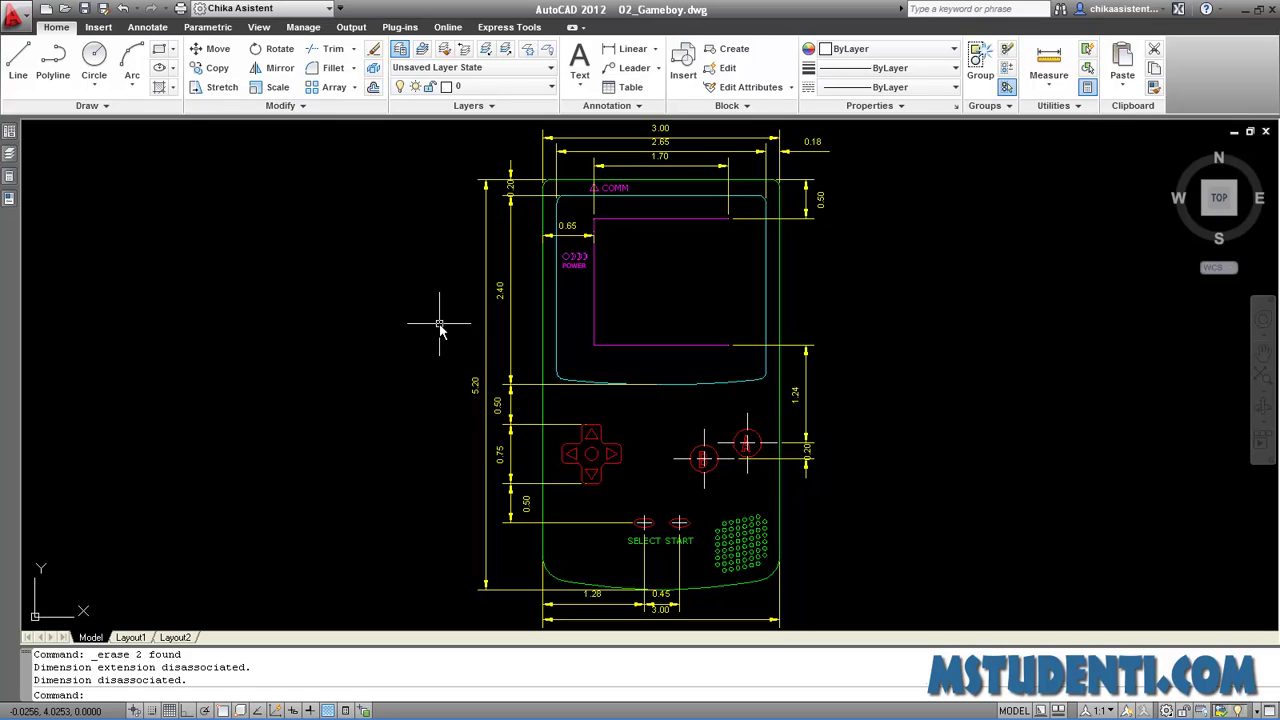
{"action": "right_click", "coordinate": [340, 682]}
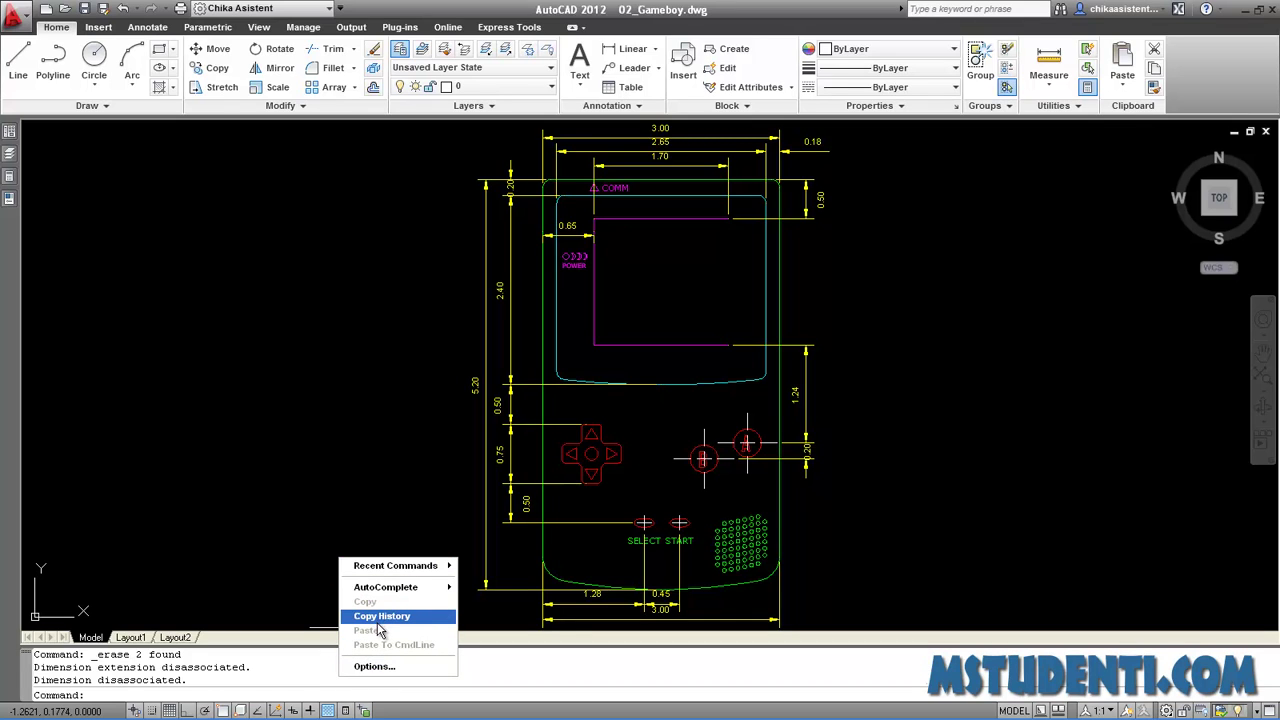
{"action": "left_click", "coordinate": [323, 505]}
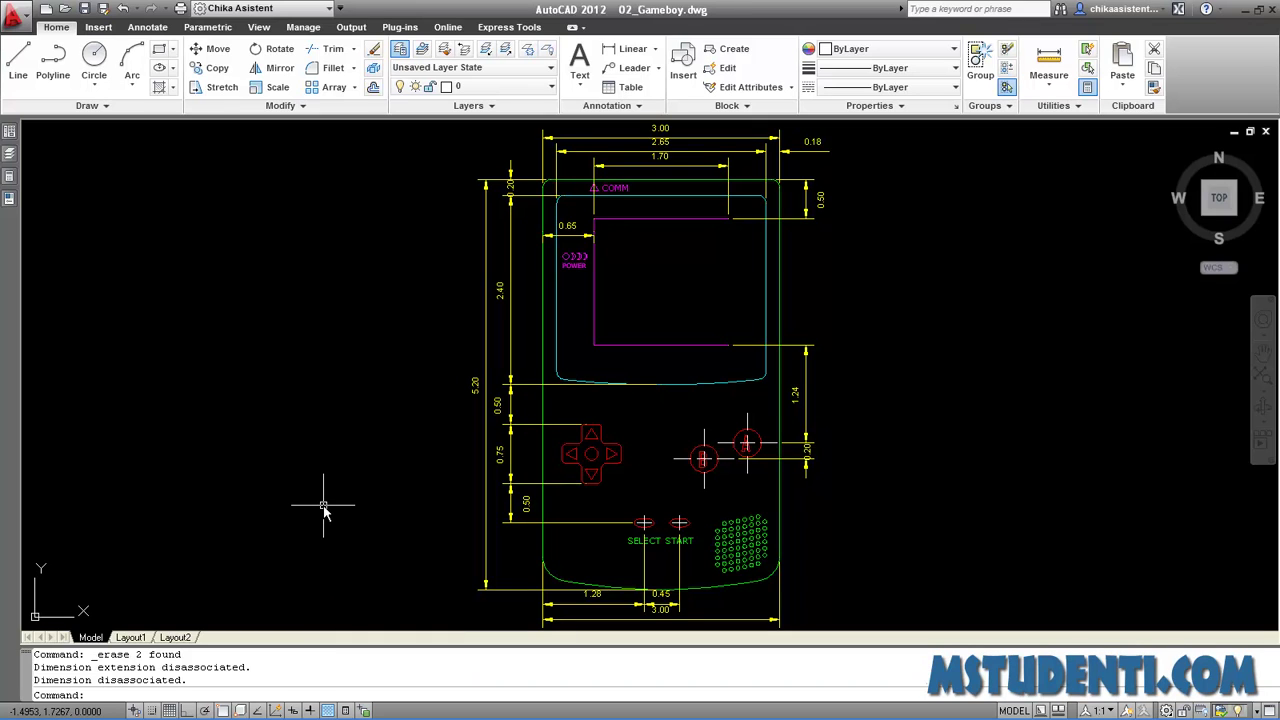
{"action": "left_click", "coordinate": [510, 270]}
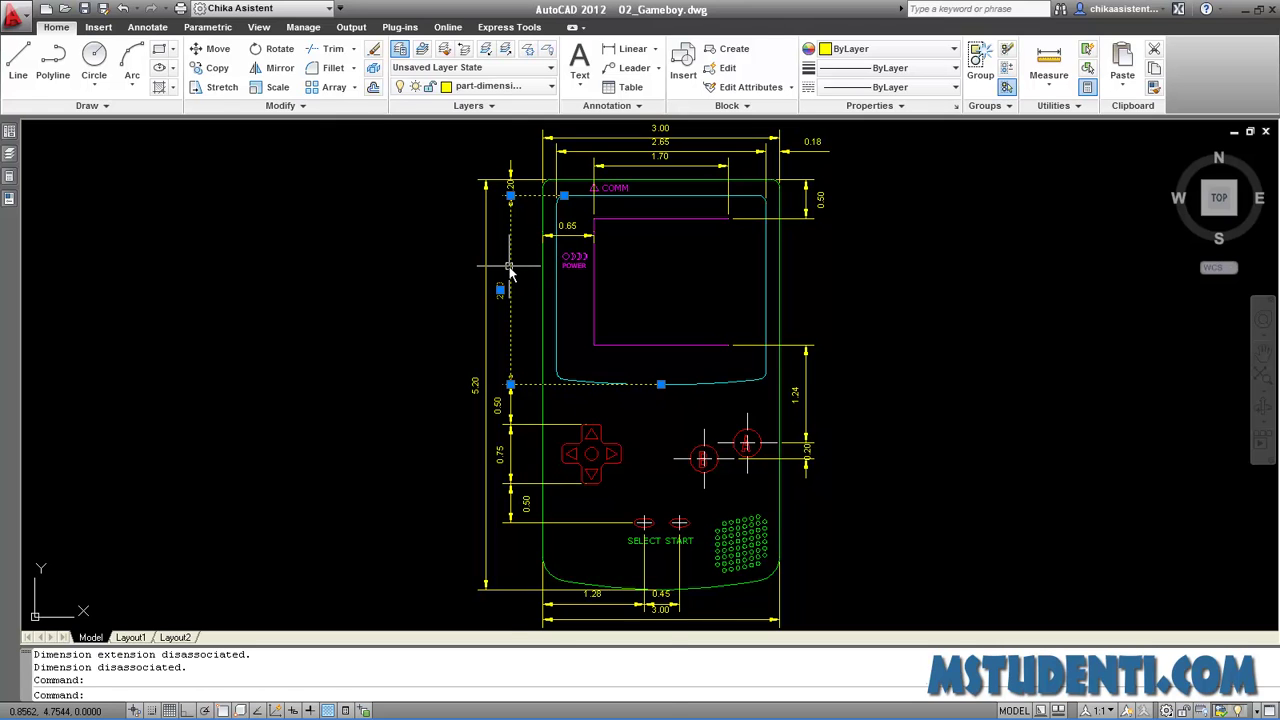
{"action": "right_click", "coordinate": [511, 273]}
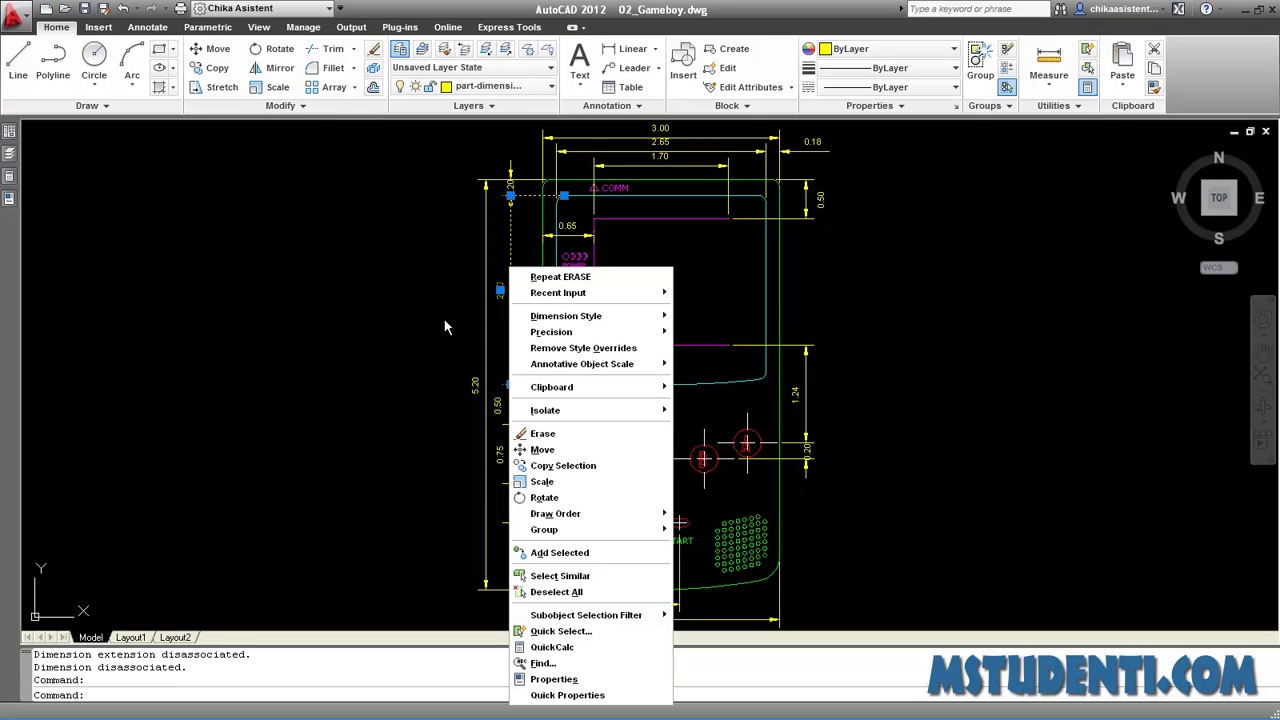
{"action": "key", "text": "Escape"}
{"action": "key", "text": "Escape"}
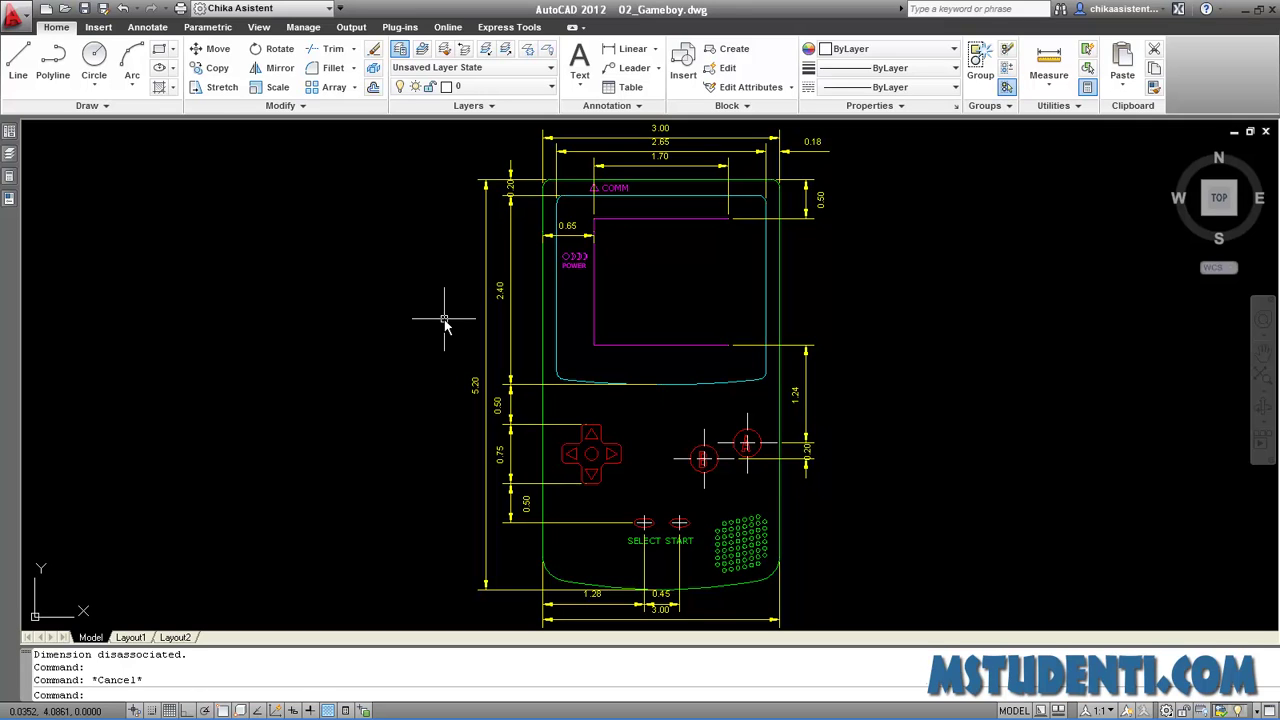
Start the real-time Pan command from the drawing's shortcut menu.
{"action": "right_click", "coordinate": [437, 317]}
{"action": "left_click", "coordinate": [490, 465]}
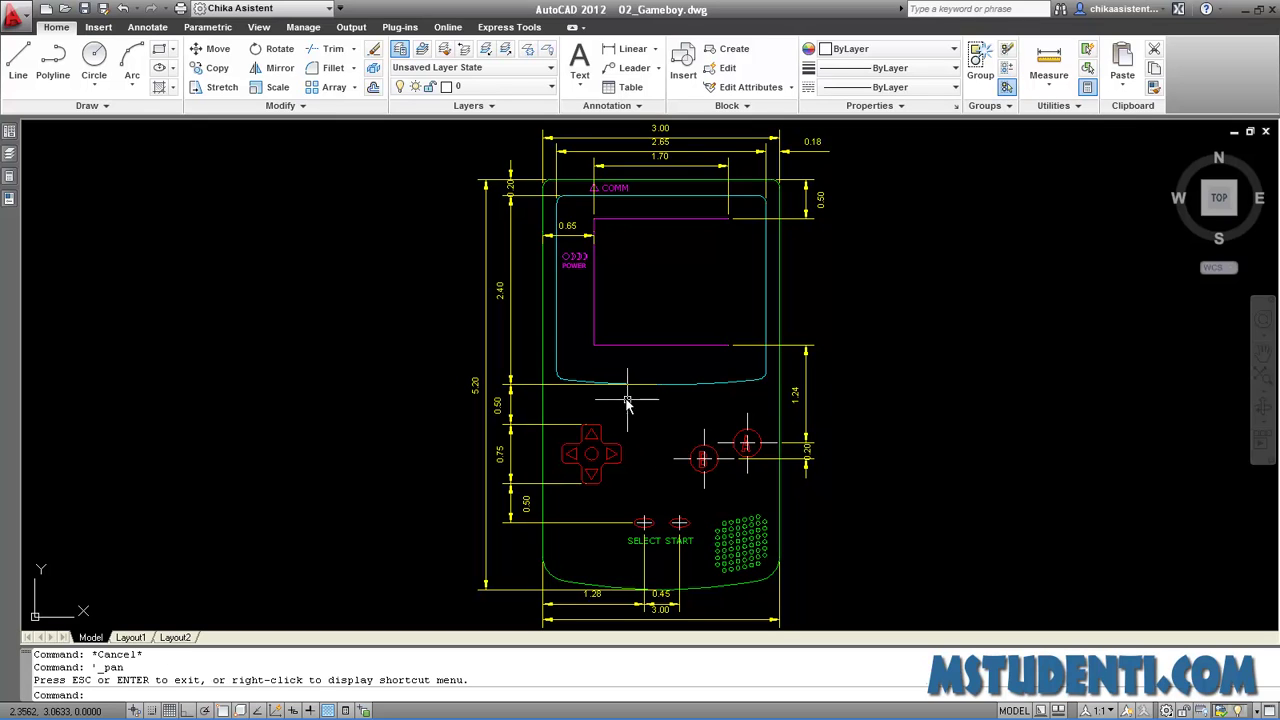
Open 03_Kucetina.dwg from the Poglavlje_2 folder.
{"action": "left_click", "coordinate": [66, 9]}
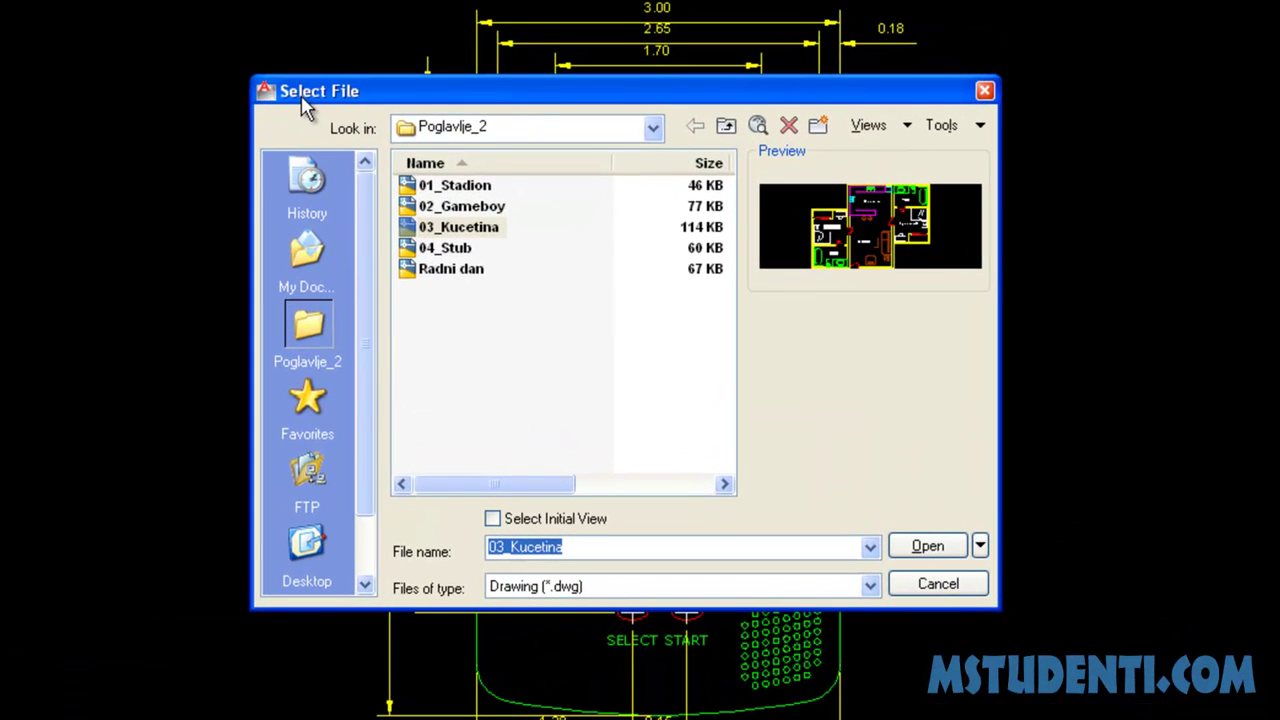
{"action": "left_click", "coordinate": [472, 230]}
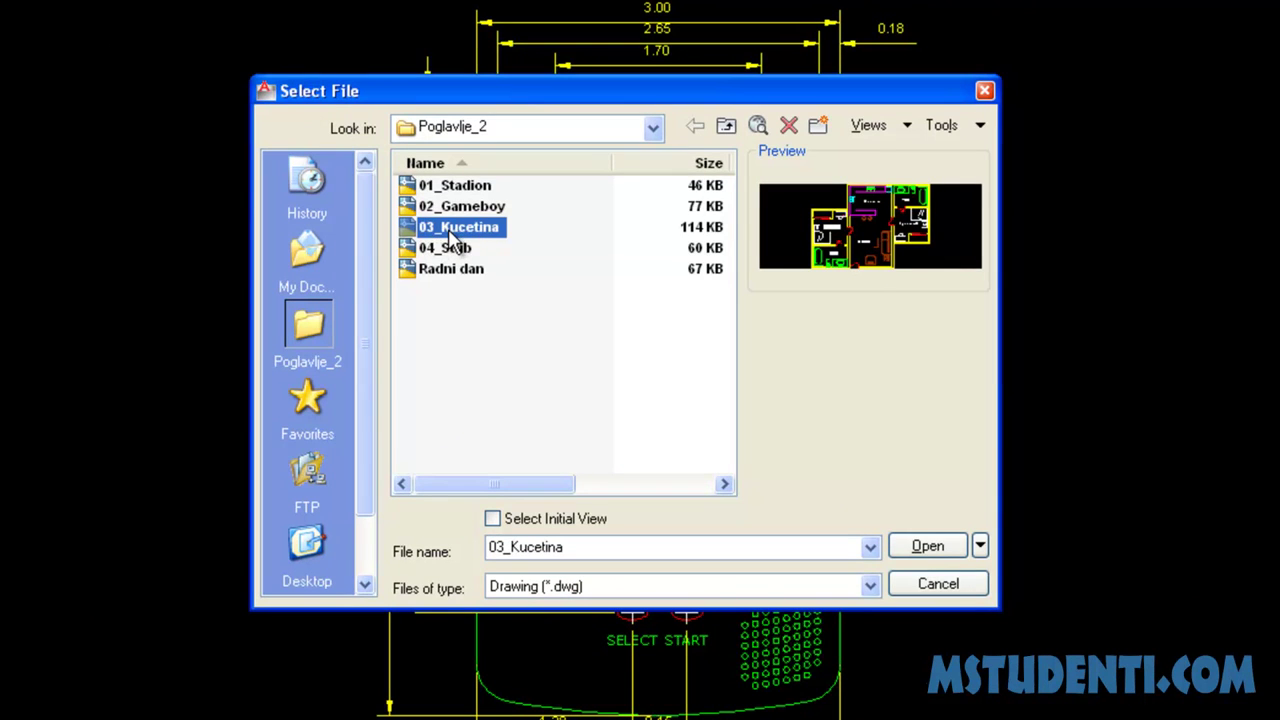
{"action": "left_click", "coordinate": [922, 552]}
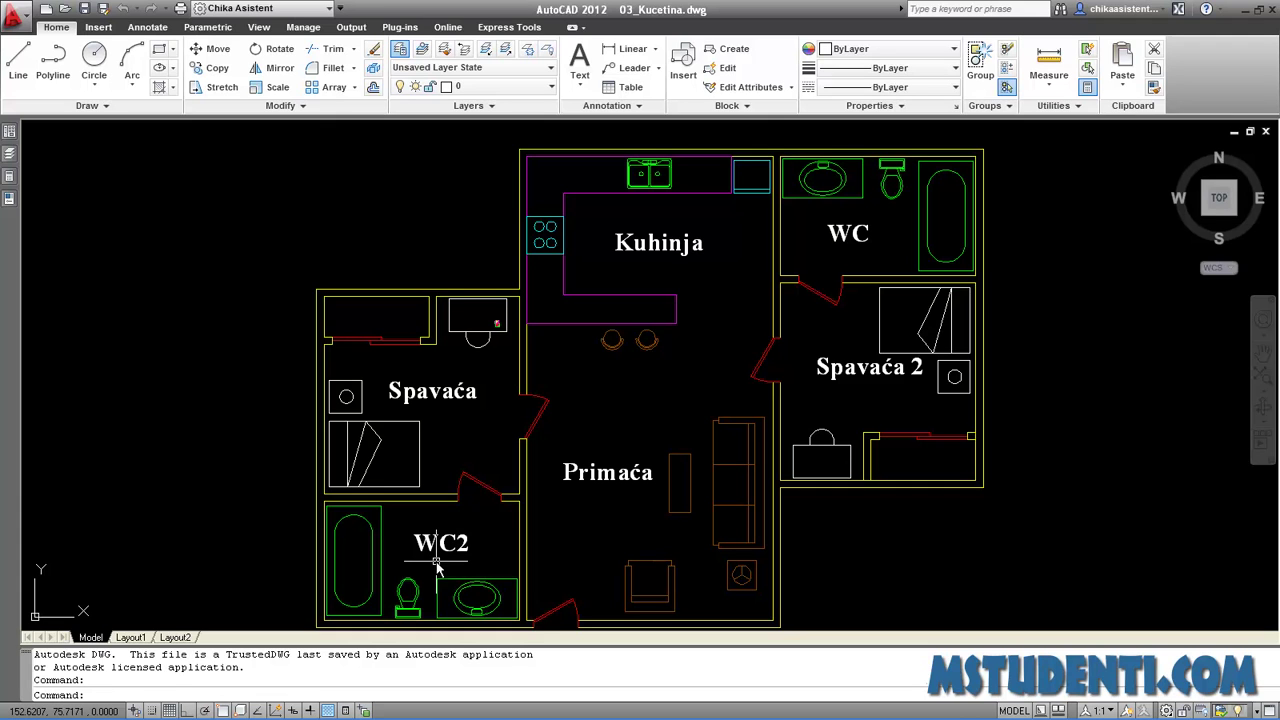
Zoom in on the WC2 room, then zoom back out over the plan.
{"action": "scroll", "coordinate": [436, 565], "scroll_direction": "up", "scroll_amount": 4}
{"action": "scroll", "coordinate": [436, 565], "scroll_direction": "down", "scroll_amount": 1}
{"action": "scroll", "coordinate": [436, 565], "scroll_direction": "up", "scroll_amount": 3}
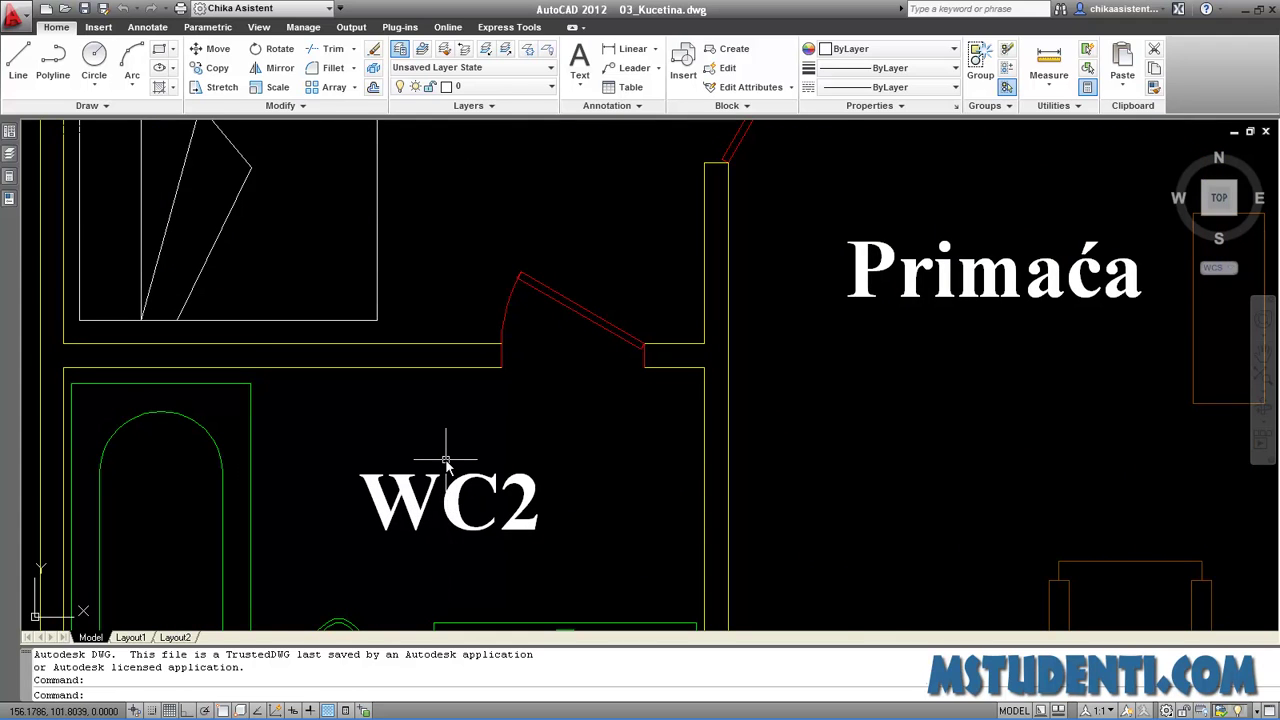
{"action": "scroll", "coordinate": [446, 462], "scroll_direction": "down", "scroll_amount": 1}
{"action": "scroll", "coordinate": [446, 462], "scroll_direction": "down", "scroll_amount": 4}
{"action": "scroll", "coordinate": [446, 462], "scroll_direction": "down", "scroll_amount": 2}
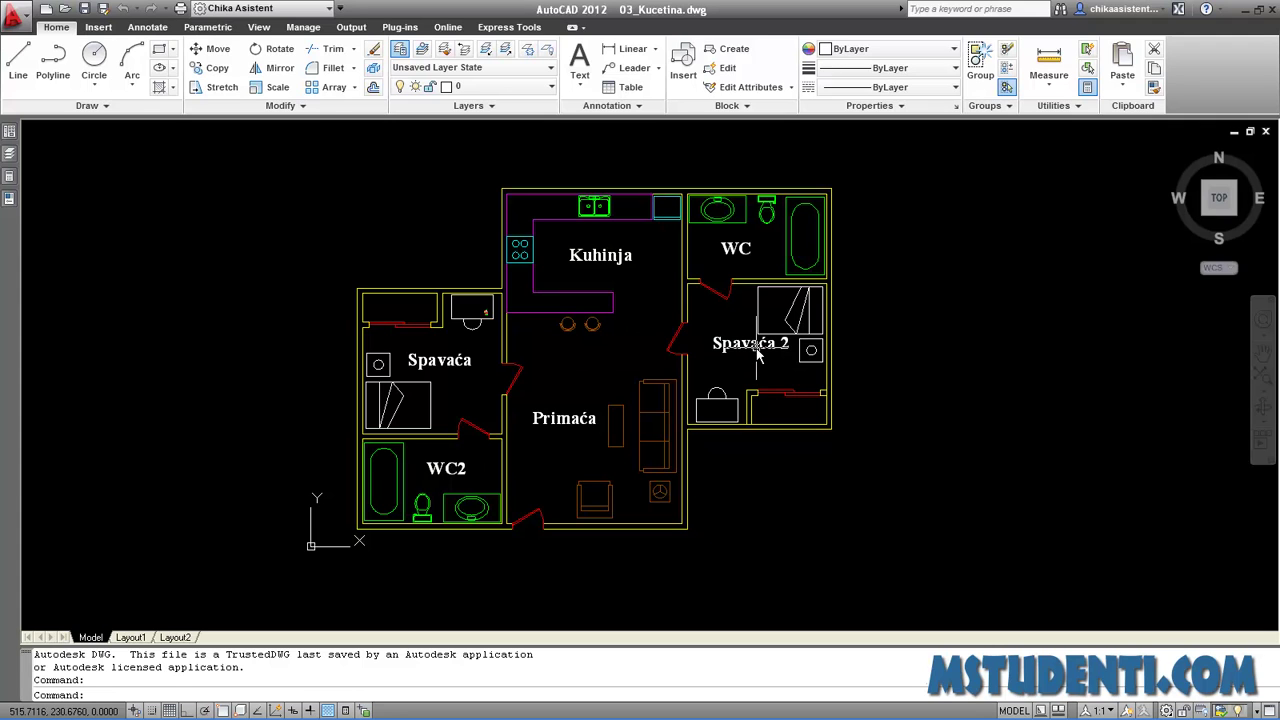
Zoom in on Spavaća 2 and Primaća, then ease partly back out.
{"action": "scroll", "coordinate": [757, 350], "scroll_direction": "up", "scroll_amount": 1}
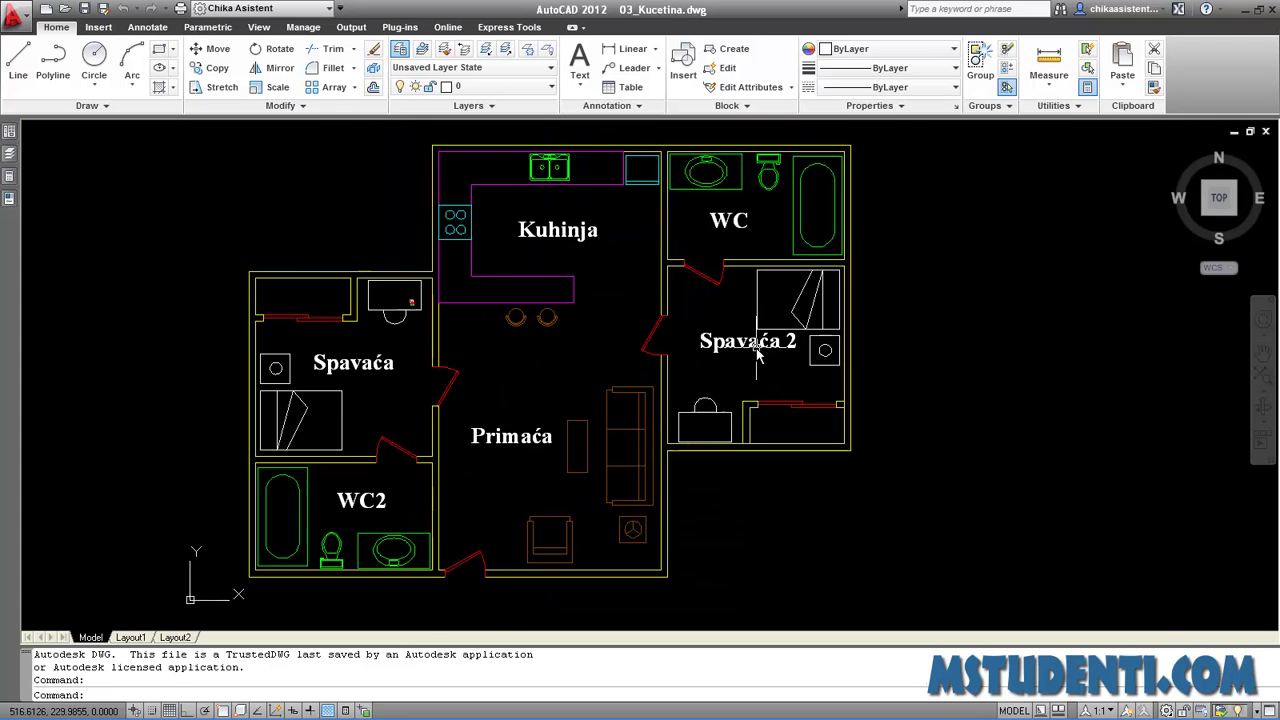
{"action": "scroll", "coordinate": [757, 350], "scroll_direction": "up", "scroll_amount": 2}
{"action": "scroll", "coordinate": [757, 350], "scroll_direction": "up", "scroll_amount": 2}
{"action": "scroll", "coordinate": [757, 350], "scroll_direction": "up", "scroll_amount": 5}
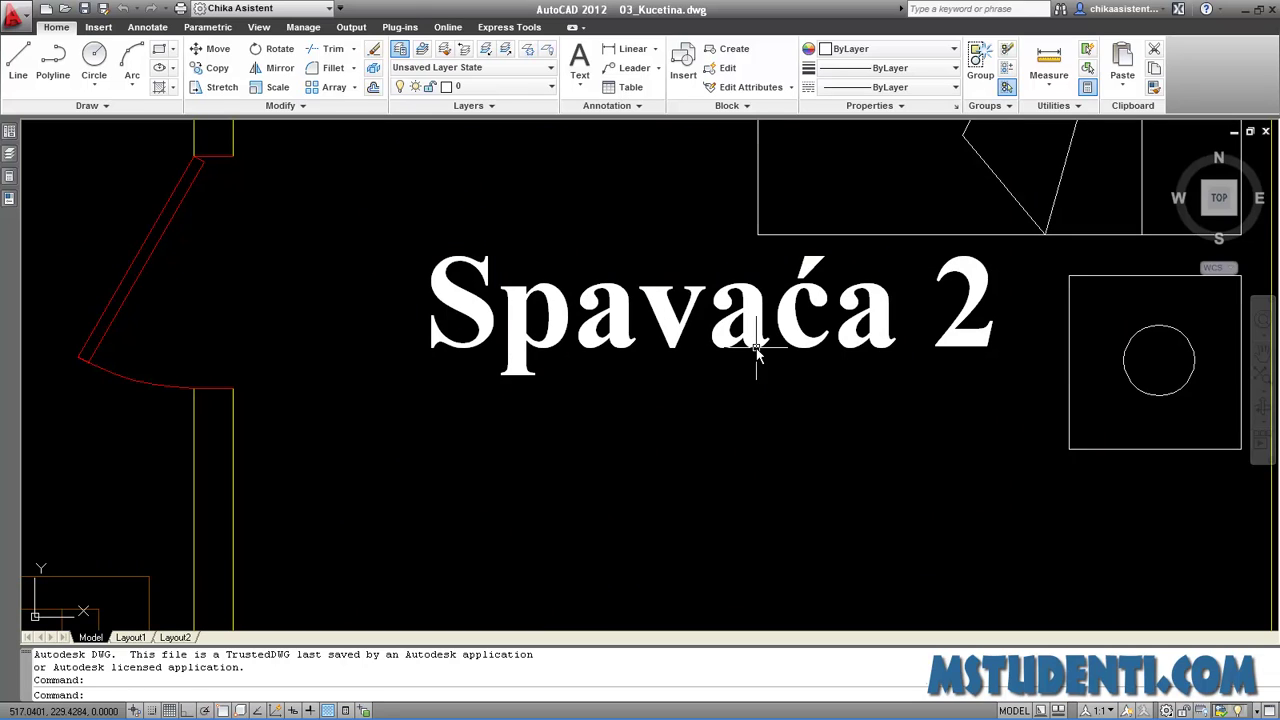
{"action": "scroll", "coordinate": [755, 347], "scroll_direction": "up", "scroll_amount": 1}
{"action": "scroll", "coordinate": [755, 347], "scroll_direction": "down", "scroll_amount": 6}
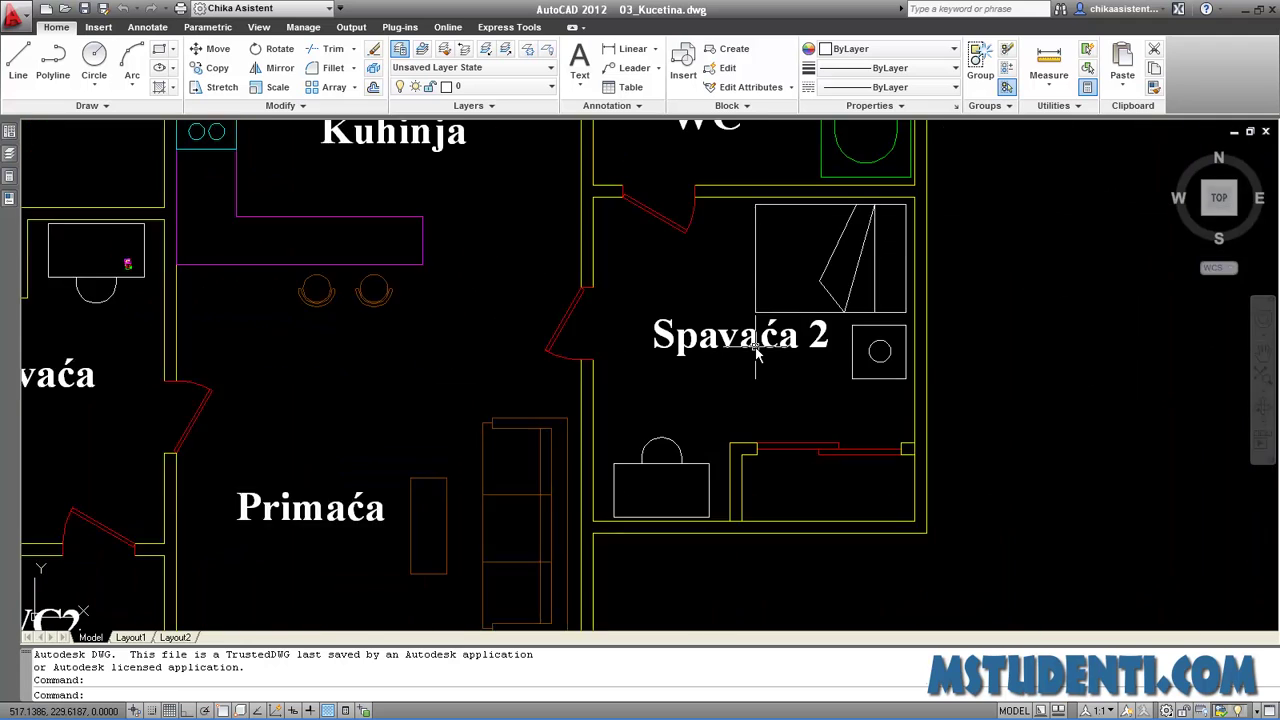
{"action": "scroll", "coordinate": [755, 347], "scroll_direction": "down", "scroll_amount": 1}
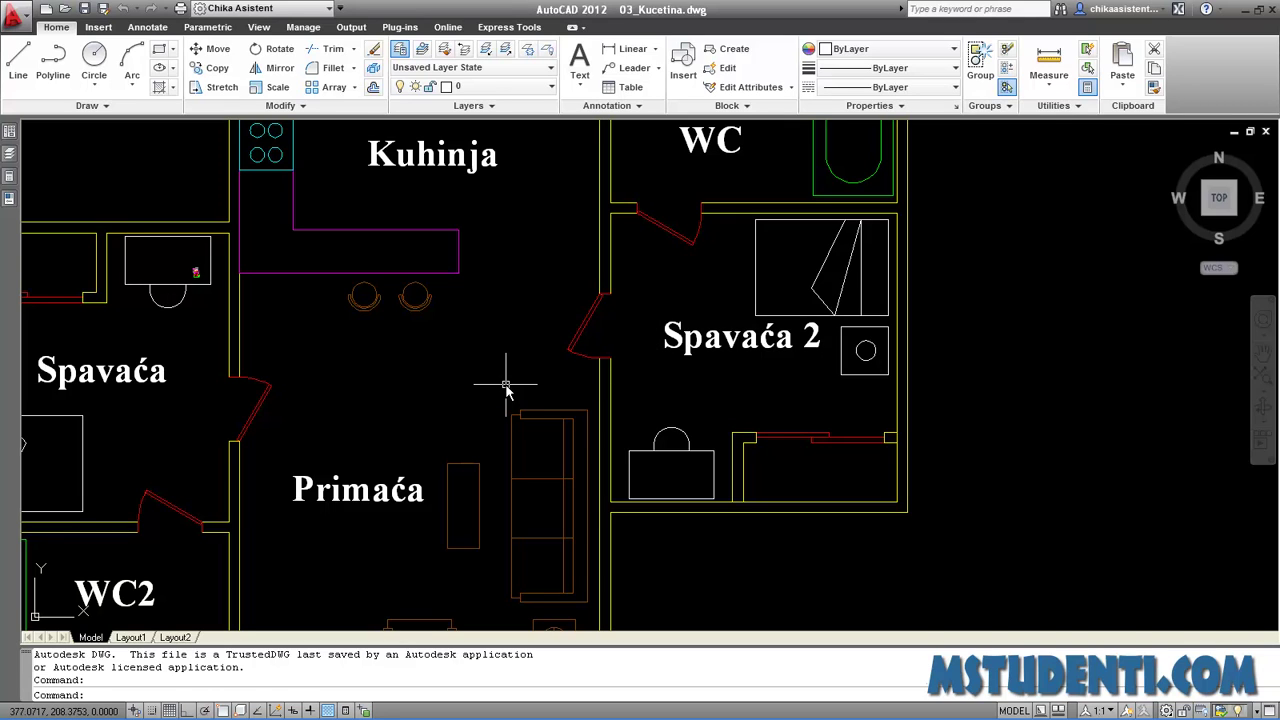
Pan the floor plan so Kuhinja and WC sit in the centre of the view.
{"action": "middle_click_drag", "start_coordinate": [506, 385], "coordinate": [508, 387]}
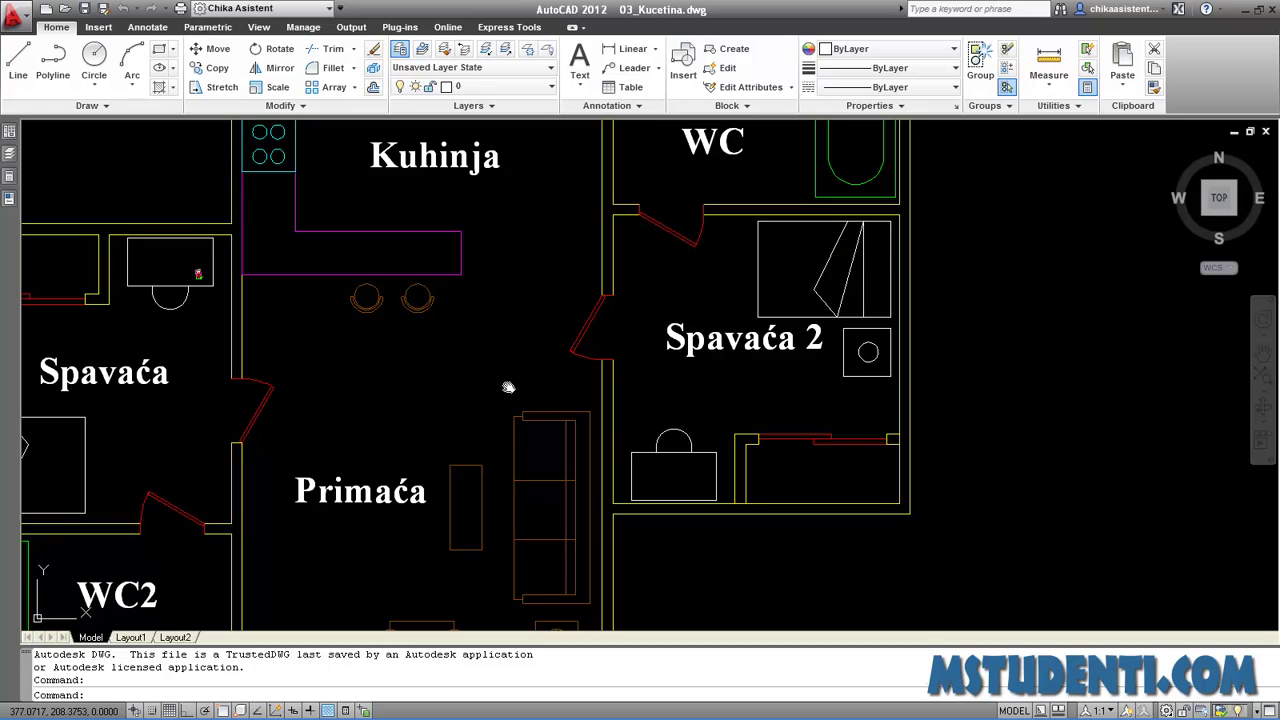
{"action": "mouse_move", "coordinate": [513, 386]}
{"action": "middle_mouse_down"}
{"action": "mouse_move", "coordinate": [962, 420]}
{"action": "mouse_move", "coordinate": [905, 365]}
{"action": "mouse_move", "coordinate": [724, 326]}
{"action": "mouse_move", "coordinate": [503, 303]}
{"action": "mouse_move", "coordinate": [237, 349]}
{"action": "mouse_move", "coordinate": [337, 389]}
{"action": "mouse_move", "coordinate": [590, 632]}
{"action": "mouse_move", "coordinate": [708, 719]}
{"action": "mouse_move", "coordinate": [740, 676]}
{"action": "mouse_move", "coordinate": [560, 600]}
{"action": "mouse_move", "coordinate": [370, 617]}
{"action": "middle_mouse_up"}
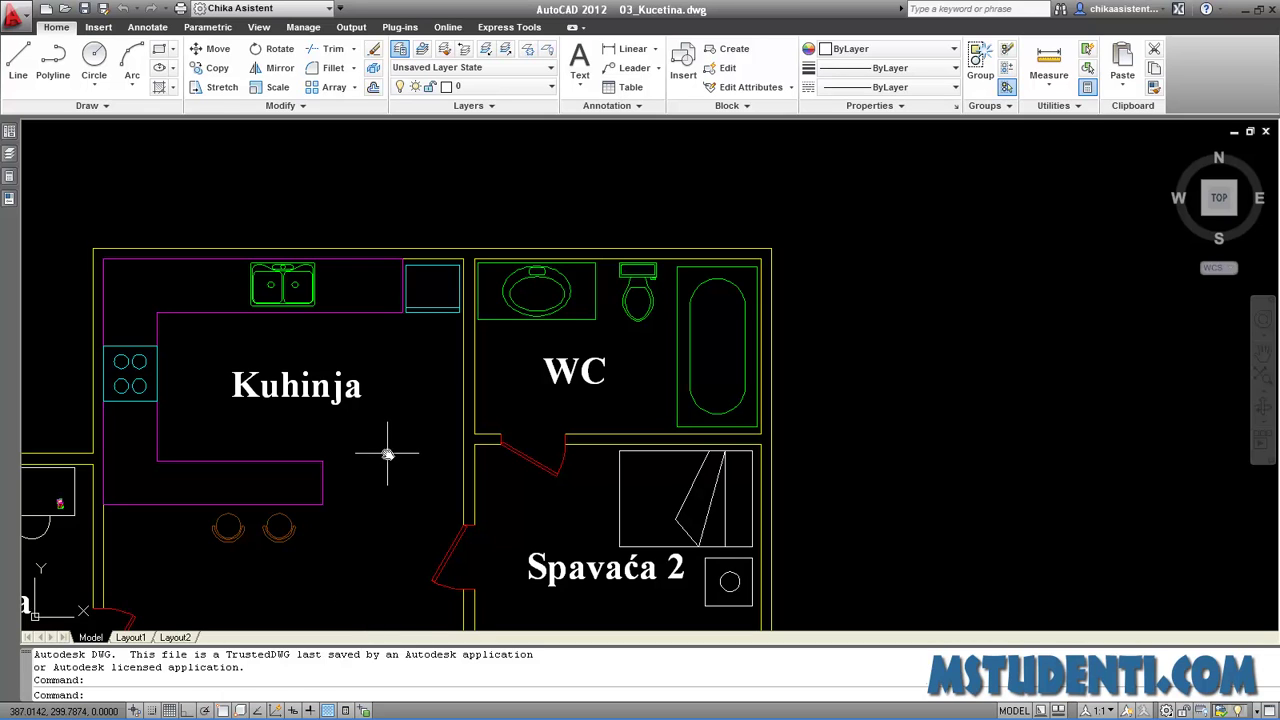
Pan the plan to bring Spavaća and Primaća into view alongside Kuhinja and WC.
{"action": "right_click", "coordinate": [389, 461]}
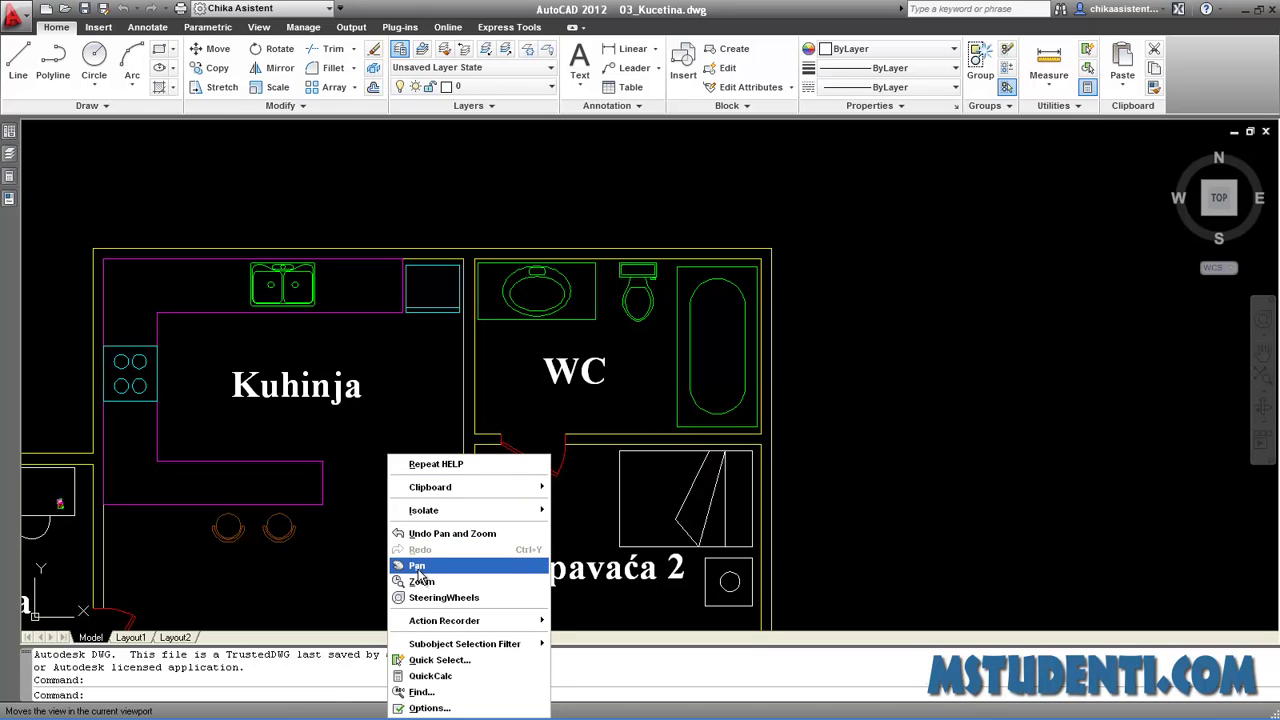
{"action": "left_click", "coordinate": [417, 568]}
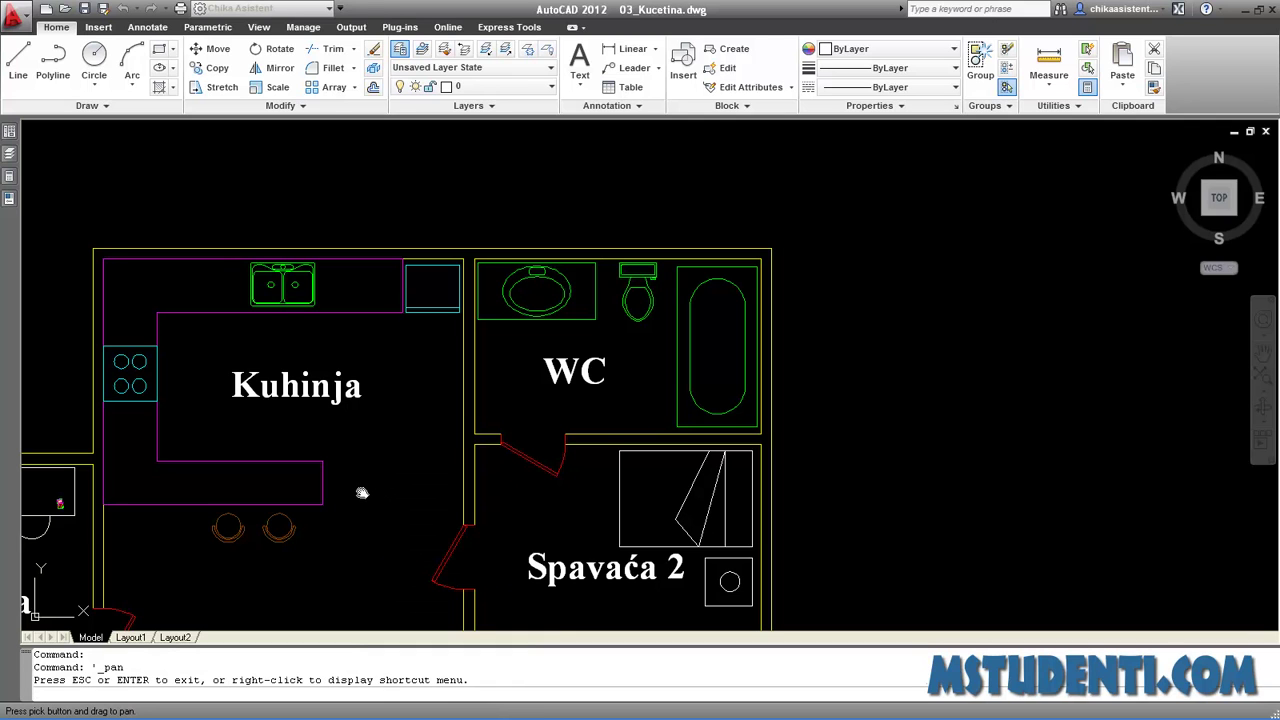
{"action": "mouse_move", "coordinate": [362, 493]}
{"action": "left_mouse_down"}
{"action": "mouse_move", "coordinate": [580, 238]}
{"action": "mouse_move", "coordinate": [500, 306]}
{"action": "mouse_move", "coordinate": [620, 297]}
{"action": "left_mouse_up"}
{"action": "mouse_move", "coordinate": [557, 429]}
{"action": "left_mouse_down"}
{"action": "mouse_move", "coordinate": [513, 434]}
{"action": "mouse_move", "coordinate": [500, 491]}
{"action": "mouse_move", "coordinate": [571, 466]}
{"action": "left_mouse_up"}
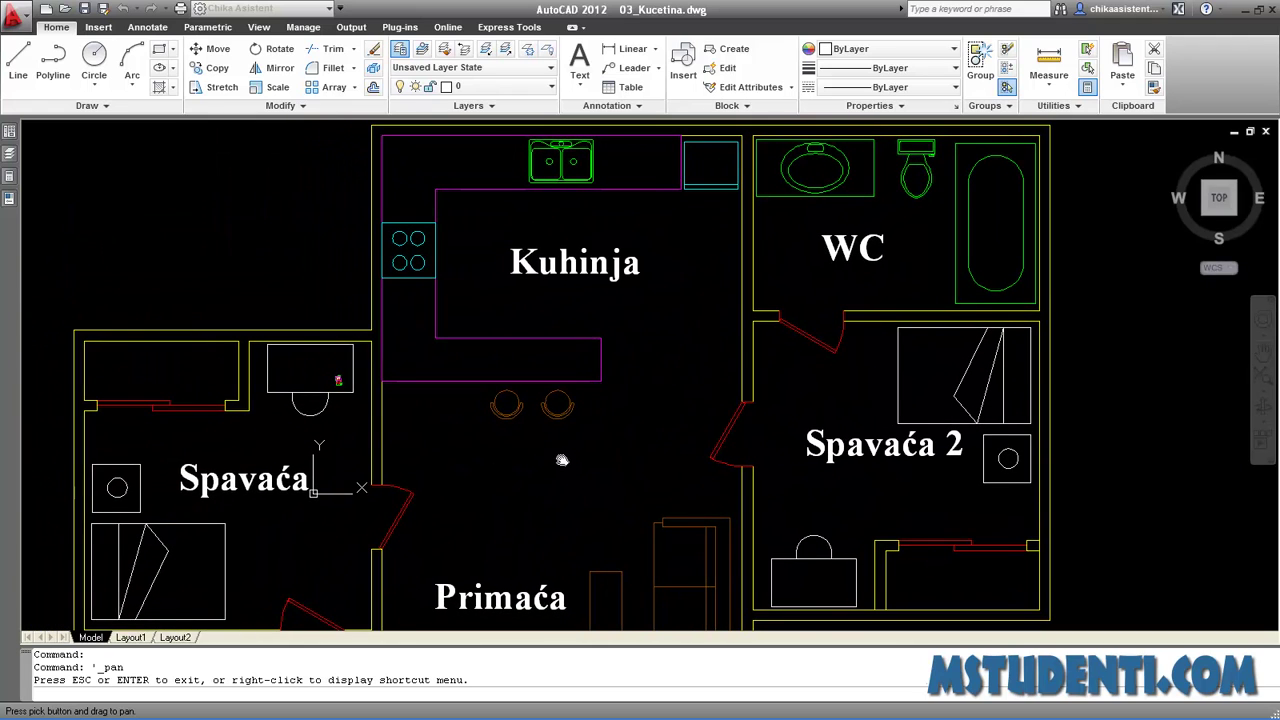
{"action": "key", "text": "Escape"}
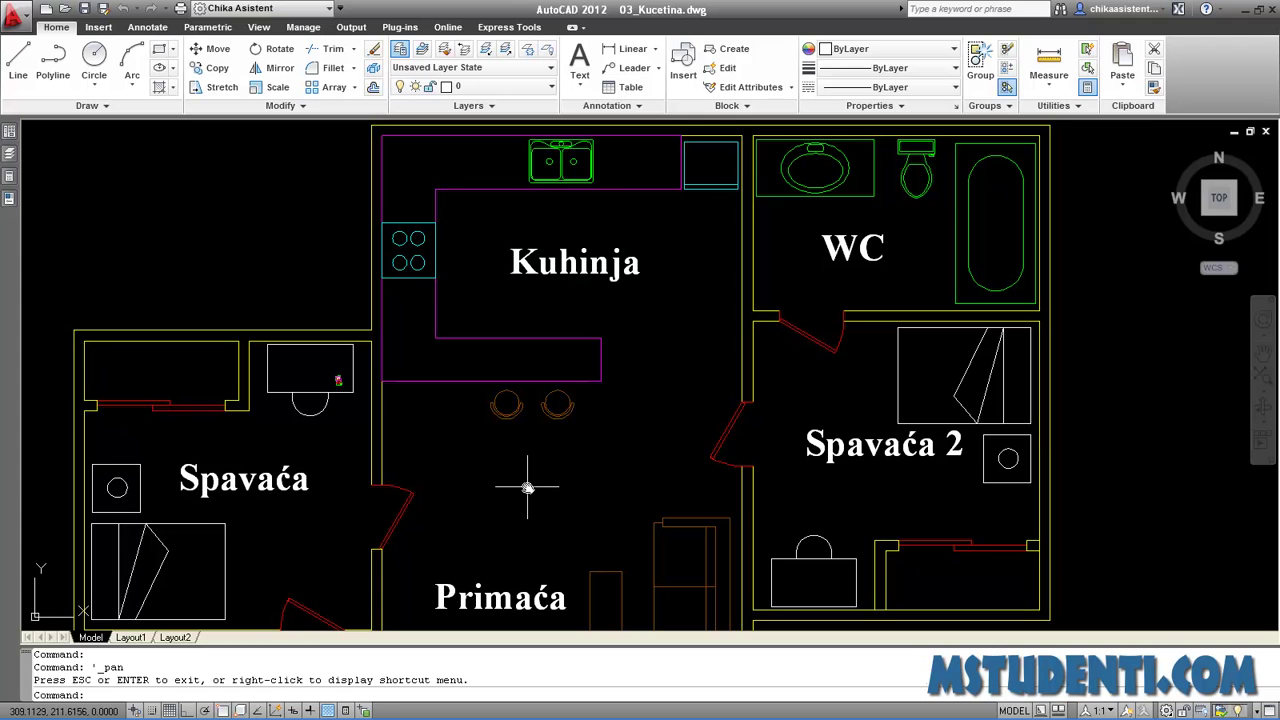
Zoom in slightly around the plan centre with real-time Zoom.
{"action": "right_click", "coordinate": [527, 487]}
{"action": "left_click", "coordinate": [565, 351]}
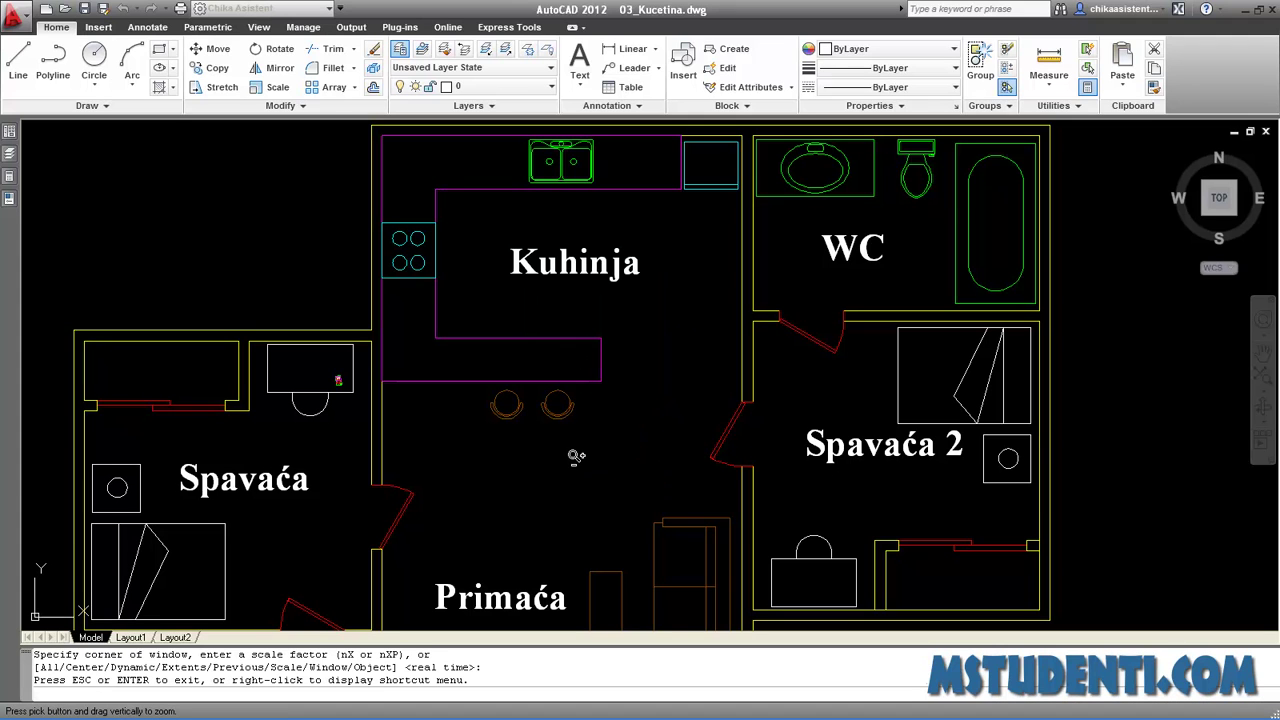
{"action": "mouse_move", "coordinate": [575, 492]}
{"action": "left_mouse_down"}
{"action": "mouse_move", "coordinate": [573, 212]}
{"action": "mouse_move", "coordinate": [553, 147]}
{"action": "mouse_move", "coordinate": [566, 466]}
{"action": "left_mouse_up"}
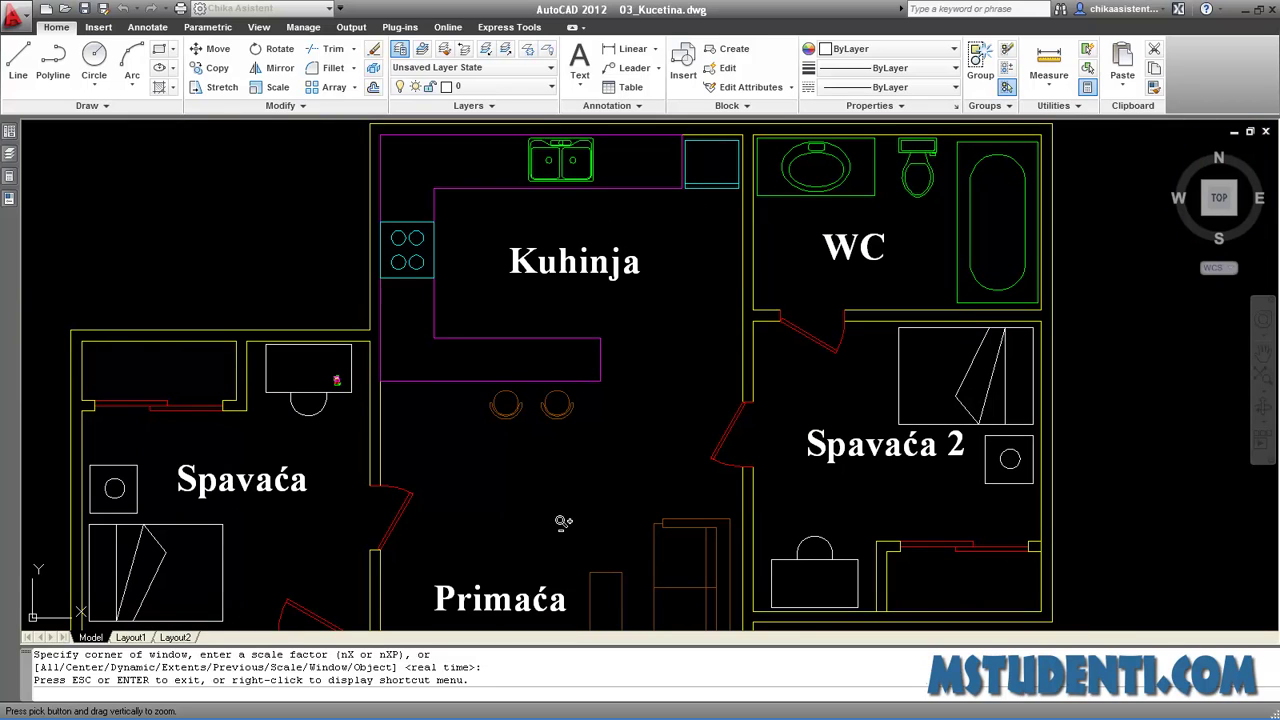
{"action": "key", "text": "Escape"}
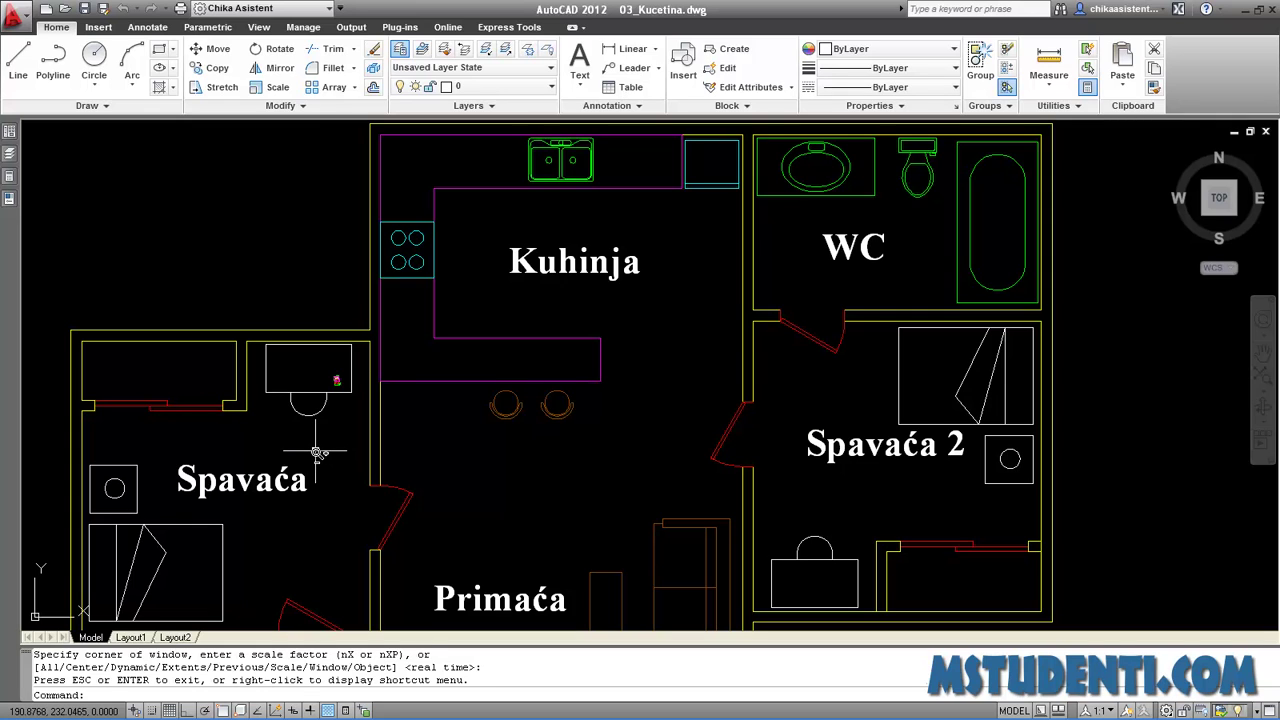
Start the ZOOM command with the Z alias.
{"action": "type", "text": "z"}
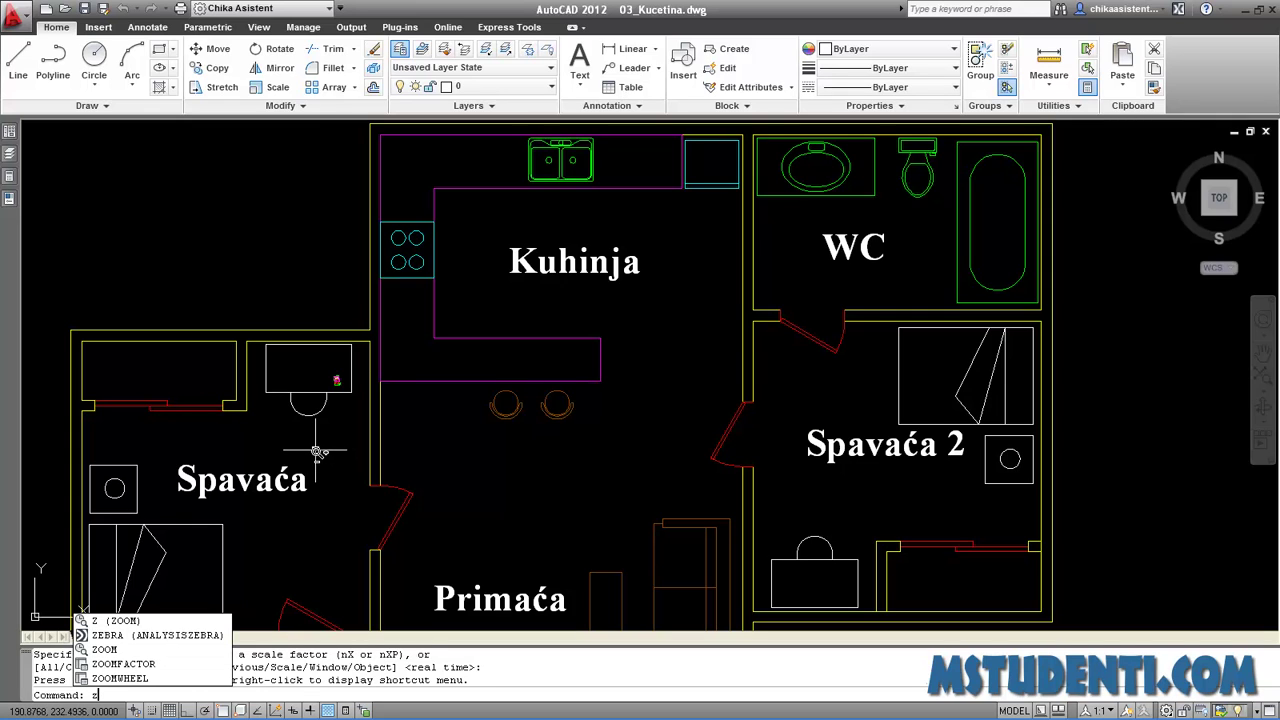
{"action": "key", "text": "Return"}
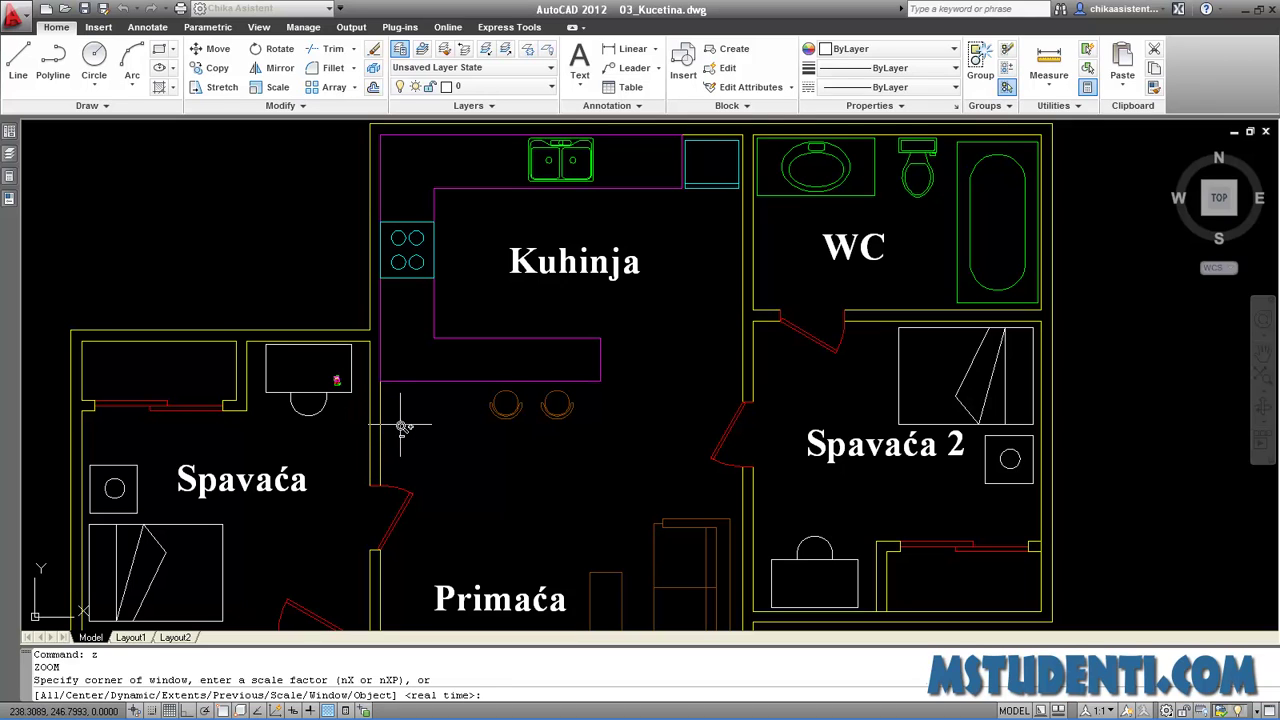
Window-zoom onto the Spavaća desk cabinet holding the small red object.
{"action": "left_click", "coordinate": [399, 424]}
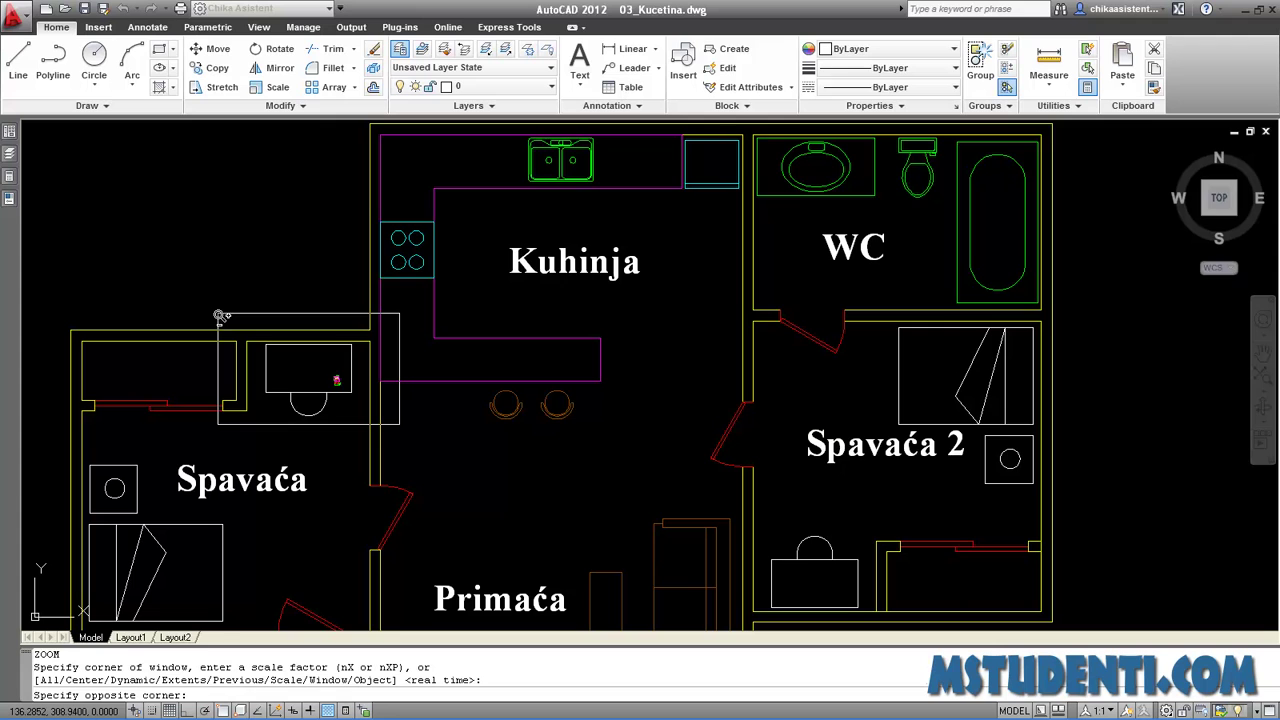
{"action": "left_click", "coordinate": [221, 316]}
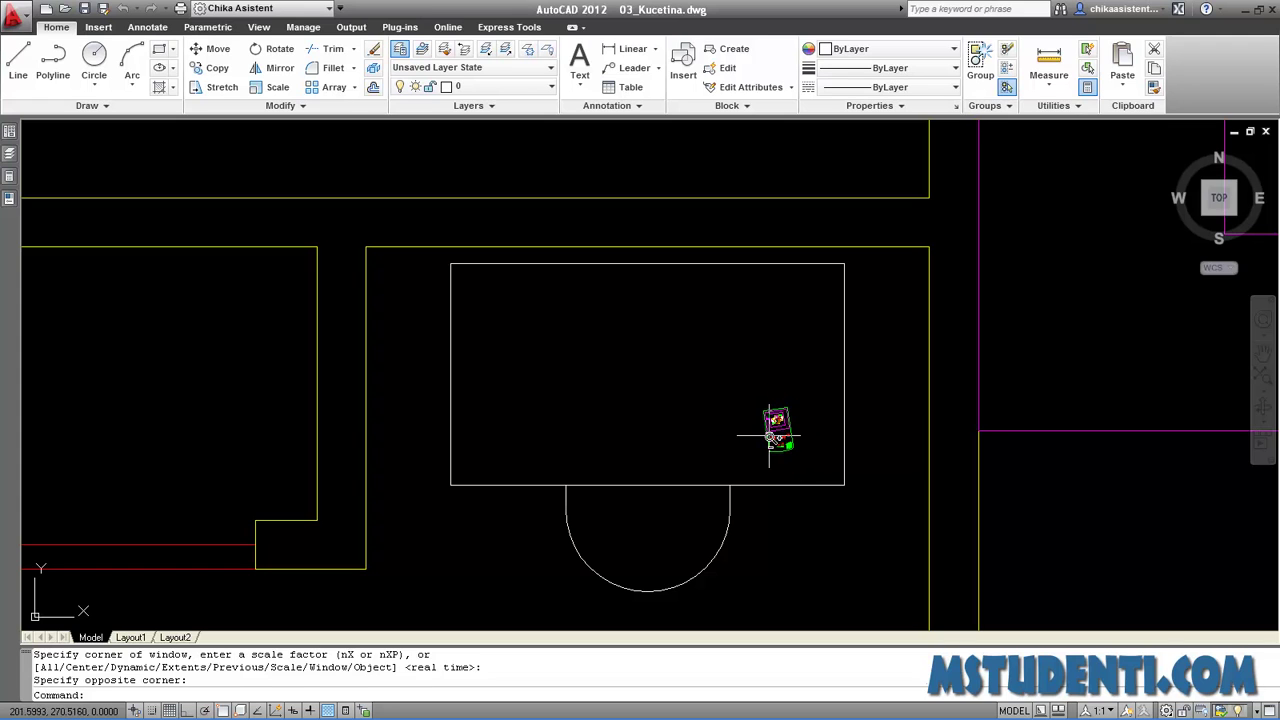
Centre the tiny Game Boy drawing and zoom into its screen's nested floor plan.
{"action": "middle_click_drag", "start_coordinate": [718, 426], "coordinate": [457, 368]}
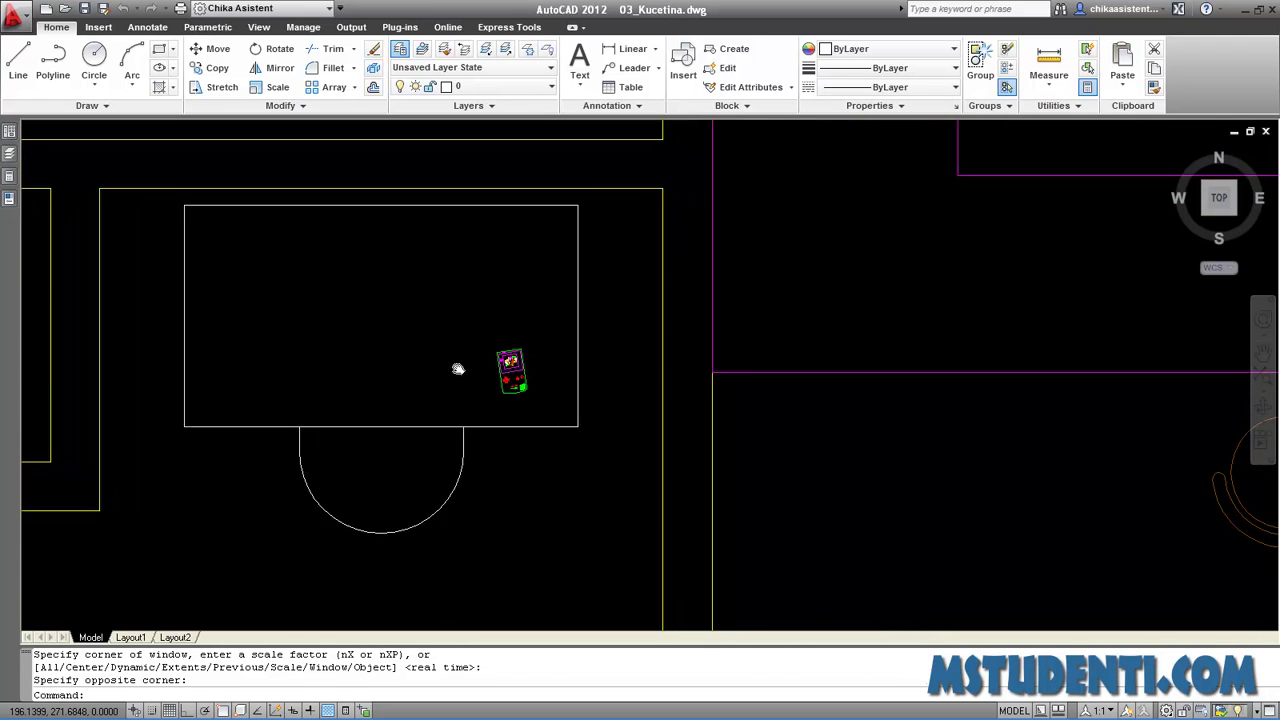
{"action": "scroll", "coordinate": [515, 368], "scroll_direction": "up", "scroll_amount": 2}
{"action": "scroll", "coordinate": [515, 368], "scroll_direction": "up", "scroll_amount": 4}
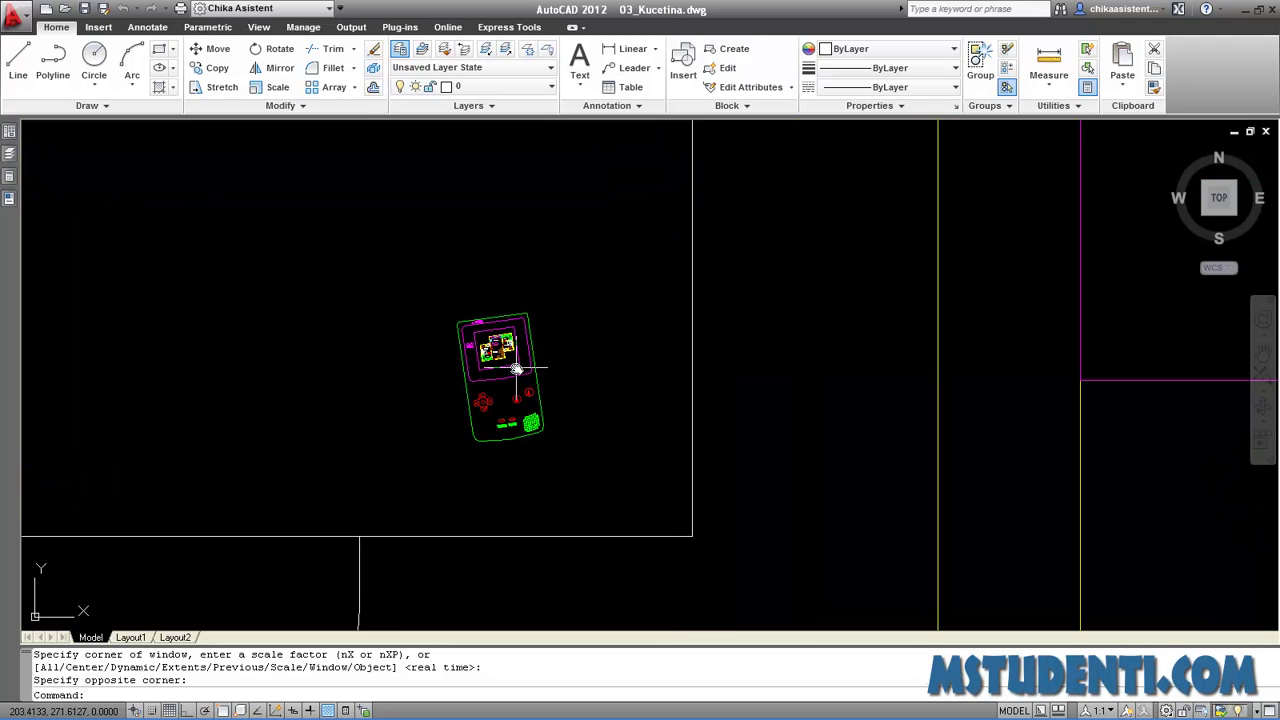
{"action": "scroll", "coordinate": [516, 369], "scroll_direction": "up", "scroll_amount": 3}
{"action": "scroll", "coordinate": [515, 368], "scroll_direction": "up", "scroll_amount": 1}
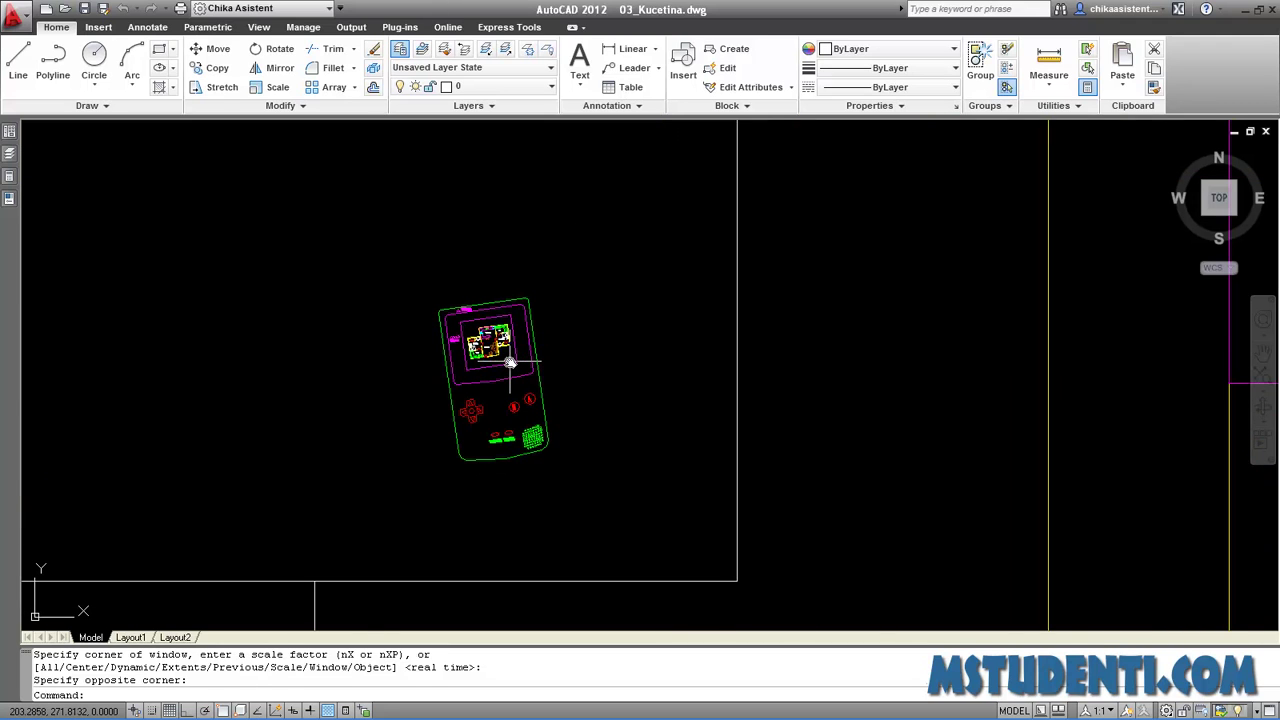
{"action": "scroll", "coordinate": [510, 363], "scroll_direction": "up", "scroll_amount": 1}
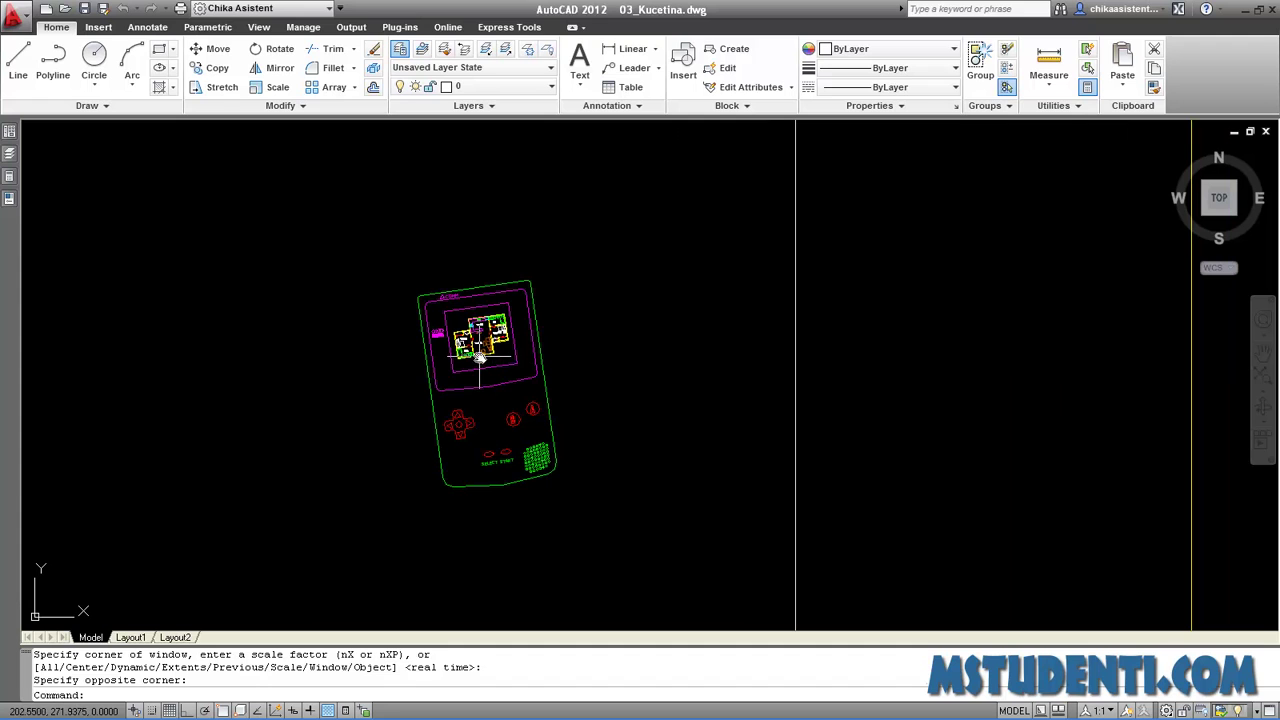
{"action": "scroll", "coordinate": [444, 340], "scroll_direction": "down", "scroll_amount": 5}
{"action": "scroll", "coordinate": [444, 340], "scroll_direction": "up", "scroll_amount": 5}
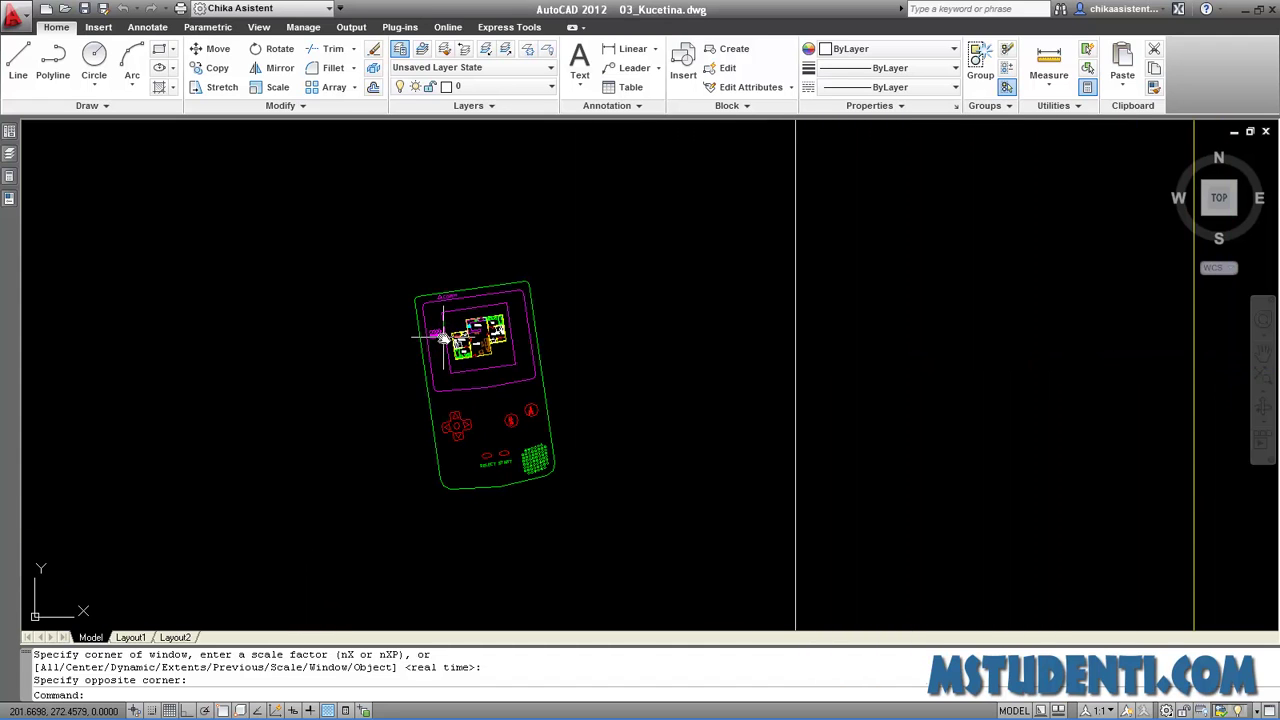
{"action": "scroll", "coordinate": [445, 340], "scroll_direction": "up", "scroll_amount": 3}
{"action": "scroll", "coordinate": [447, 341], "scroll_direction": "up", "scroll_amount": 5}
{"action": "scroll", "coordinate": [570, 372], "scroll_direction": "up", "scroll_amount": 1}
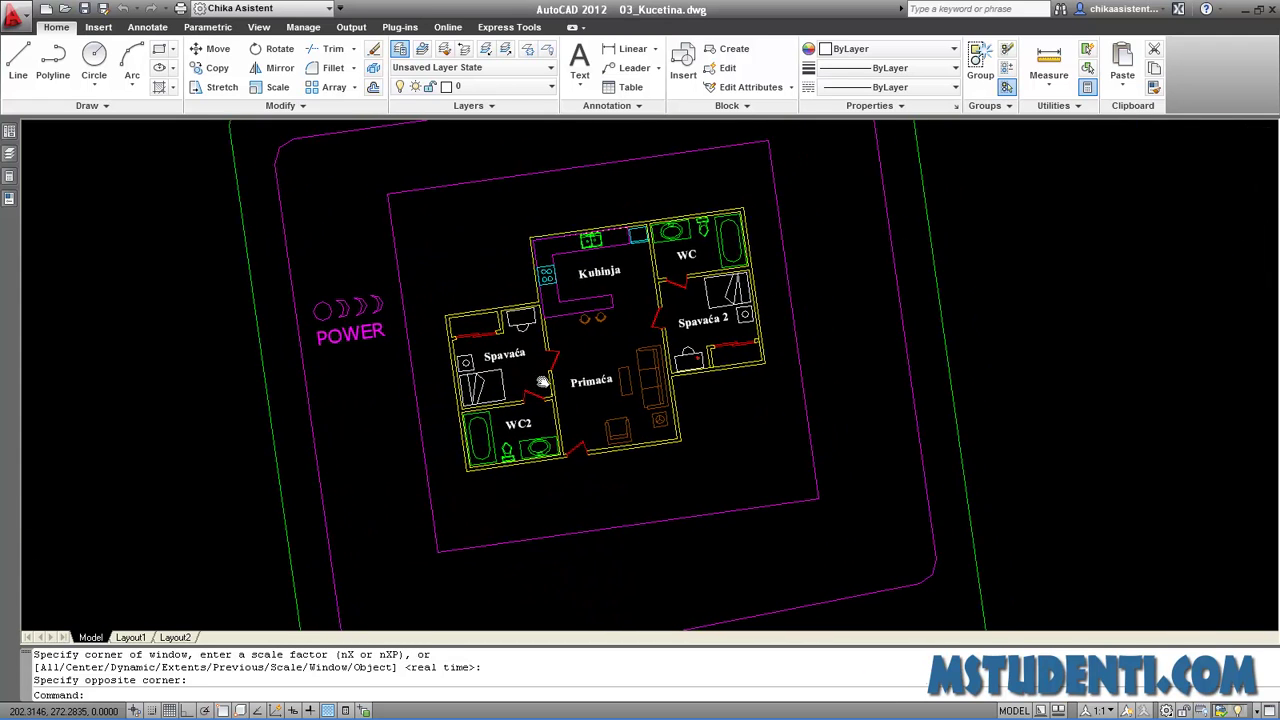
{"action": "scroll", "coordinate": [570, 372], "scroll_direction": "up", "scroll_amount": 1}
{"action": "scroll", "coordinate": [567, 372], "scroll_direction": "up", "scroll_amount": 1}
{"action": "scroll", "coordinate": [567, 372], "scroll_direction": "up", "scroll_amount": 2}
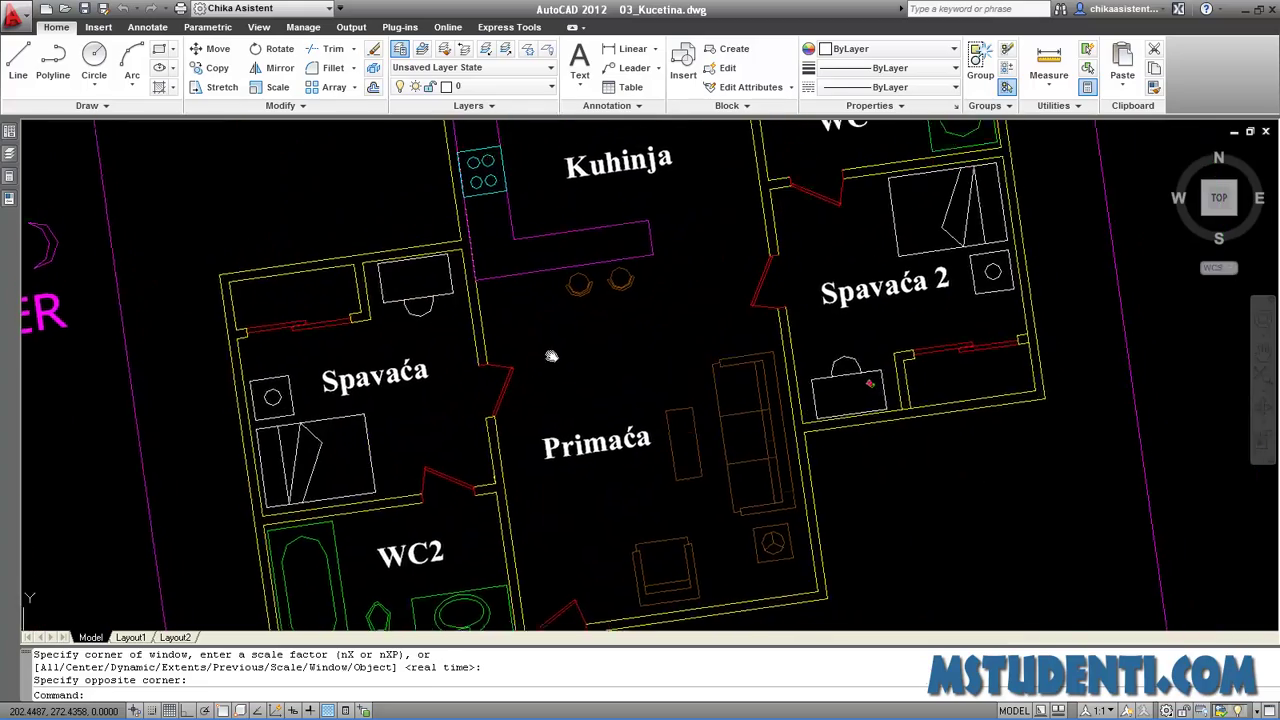
Pan and zoom into the nested plan's Spavaća room until the bed and nightstand fill the view.
{"action": "mouse_move", "coordinate": [543, 360]}
{"action": "middle_mouse_down"}
{"action": "mouse_move", "coordinate": [516, 477]}
{"action": "mouse_move", "coordinate": [596, 318]}
{"action": "middle_mouse_up"}
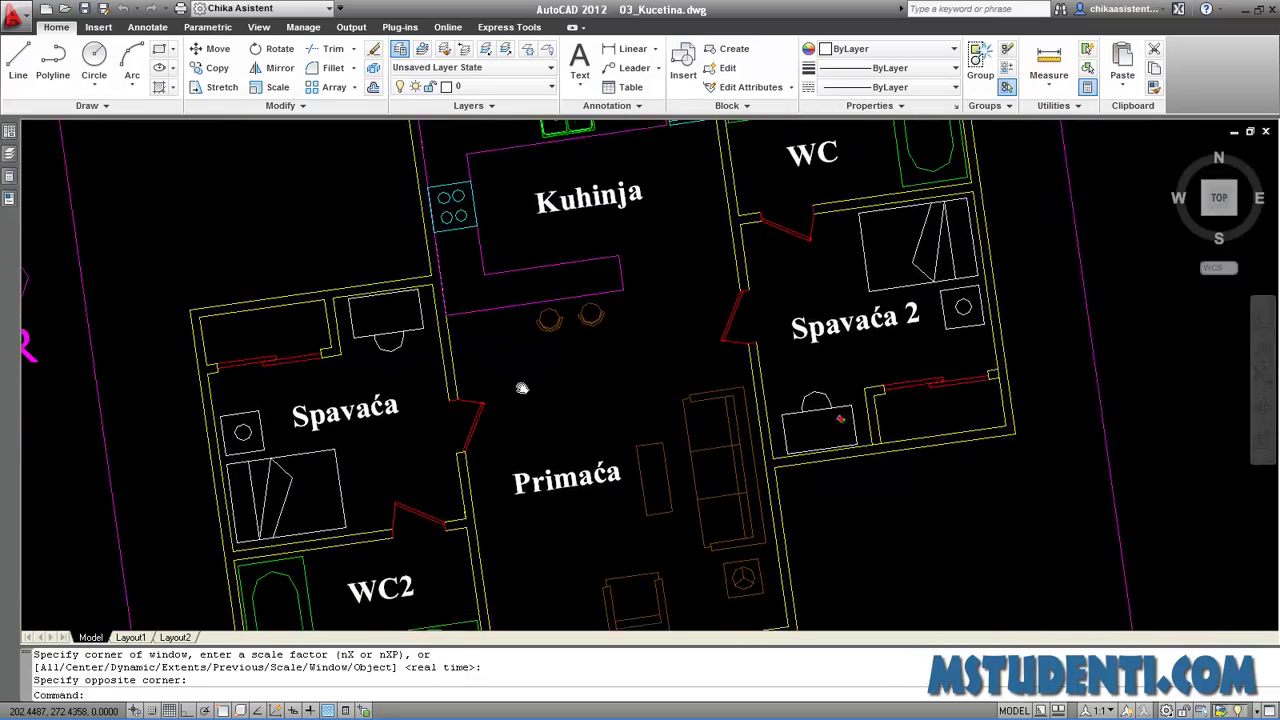
{"action": "scroll", "coordinate": [557, 362], "scroll_direction": "up", "scroll_amount": 1}
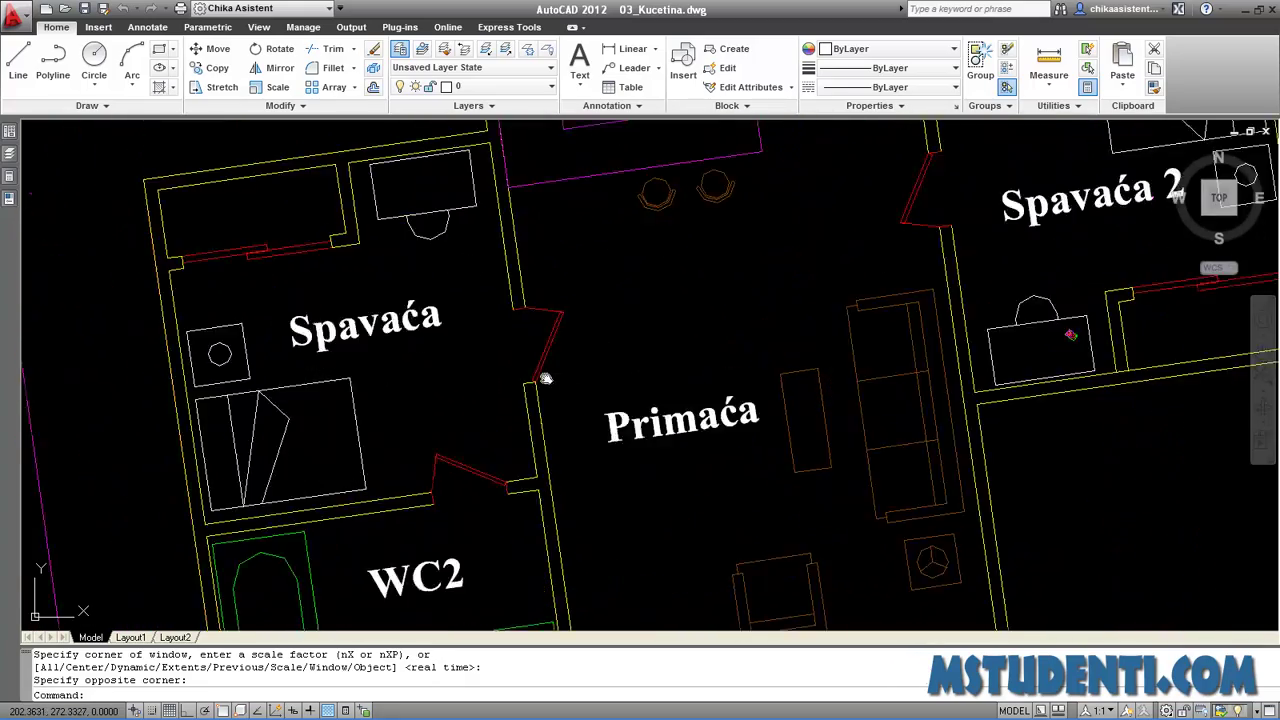
{"action": "middle_click_drag", "start_coordinate": [543, 374], "coordinate": [660, 267]}
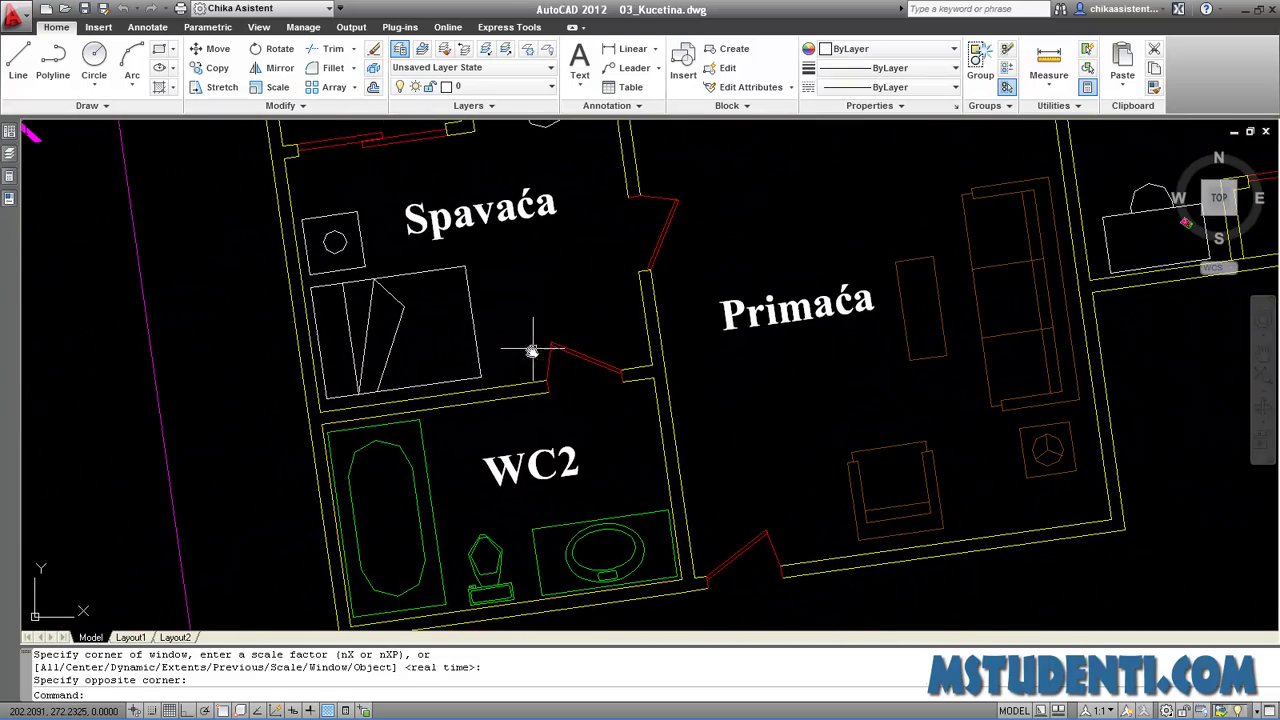
{"action": "middle_click_drag", "start_coordinate": [480, 329], "coordinate": [486, 480]}
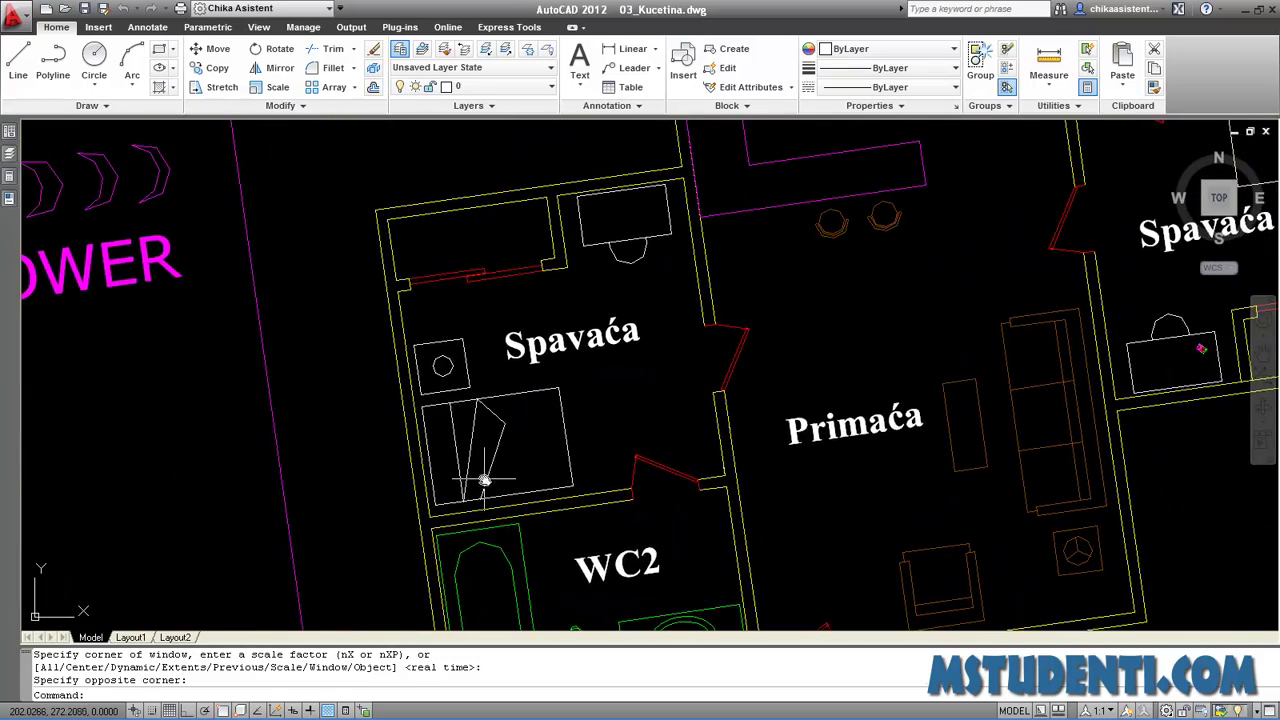
{"action": "scroll", "coordinate": [451, 406], "scroll_direction": "up", "scroll_amount": 1}
{"action": "scroll", "coordinate": [454, 407], "scroll_direction": "up", "scroll_amount": 2}
Pan from the Spavaća bed down to the WC2 room's tub, toilet and basin.
{"action": "middle_click_drag", "start_coordinate": [486, 320], "coordinate": [460, 277]}
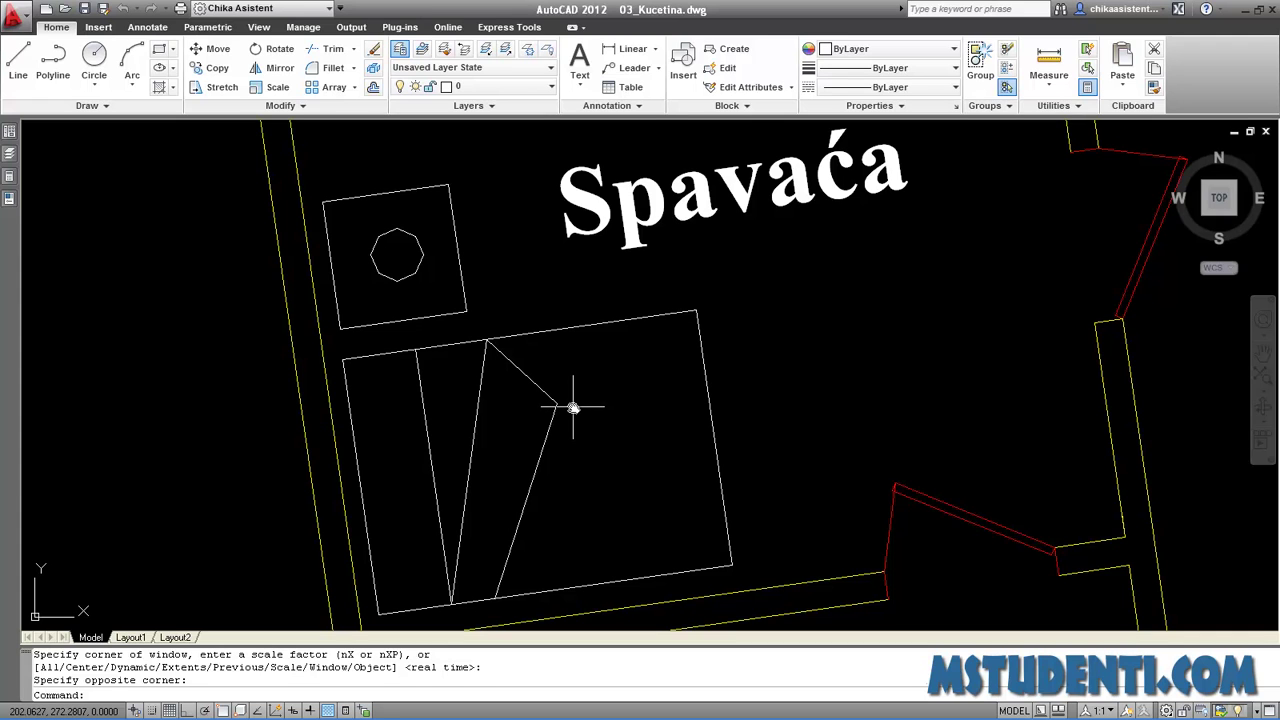
{"action": "middle_click_drag", "start_coordinate": [580, 482], "coordinate": [563, 283]}
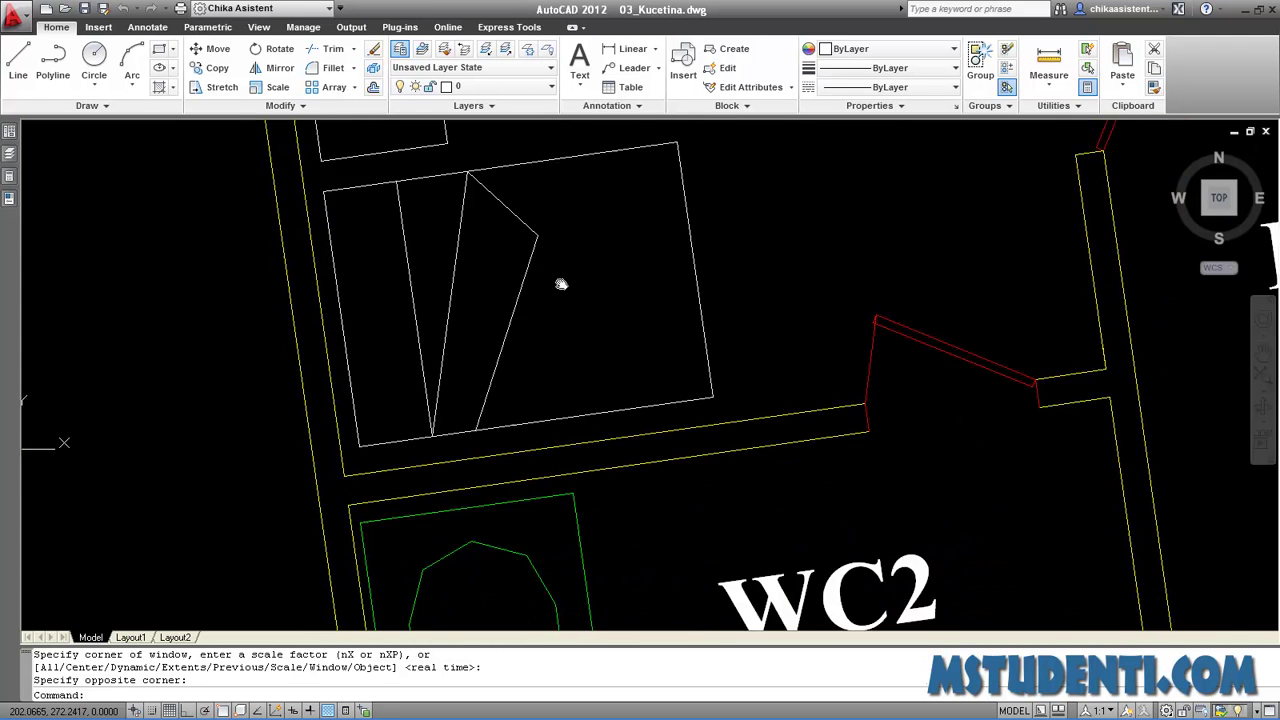
{"action": "mouse_move", "coordinate": [570, 600]}
{"action": "middle_mouse_down"}
{"action": "mouse_move", "coordinate": [570, 368]}
{"action": "mouse_move", "coordinate": [554, 280]}
{"action": "mouse_move", "coordinate": [580, 272]}
{"action": "middle_mouse_up"}
{"action": "type", "text": "RE"}
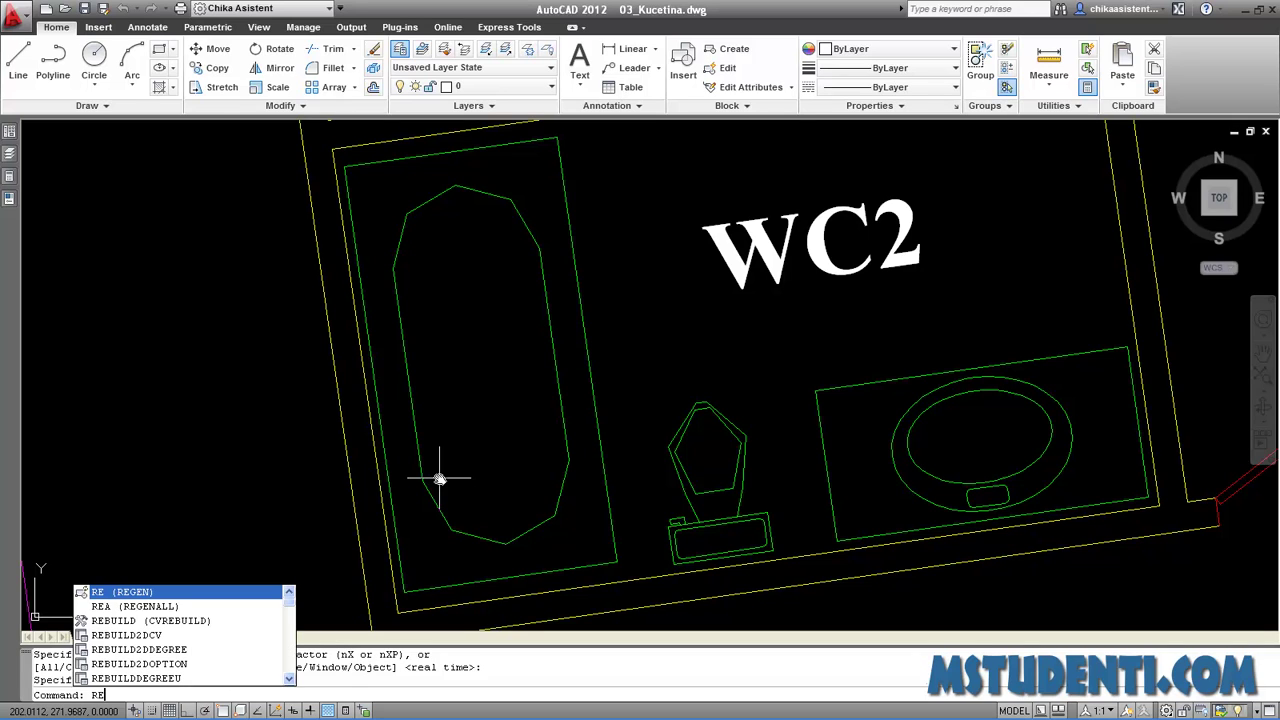
Run REGEN, then zoom out to spot the tiny Gameboy drawing and back toward Kuhinja.
{"action": "key", "text": "Return"}
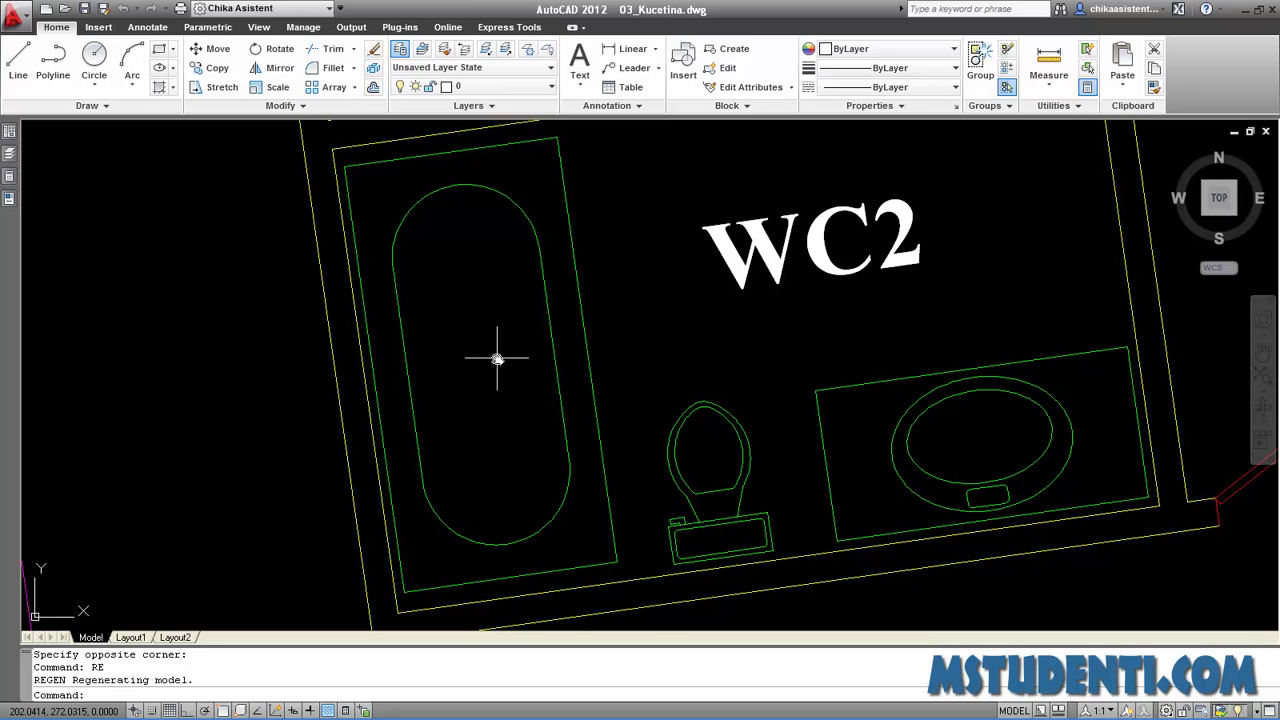
{"action": "scroll", "coordinate": [497, 360], "scroll_direction": "down", "scroll_amount": 1}
{"action": "scroll", "coordinate": [497, 360], "scroll_direction": "down", "scroll_amount": 2}
{"action": "scroll", "coordinate": [497, 362], "scroll_direction": "up", "scroll_amount": 2}
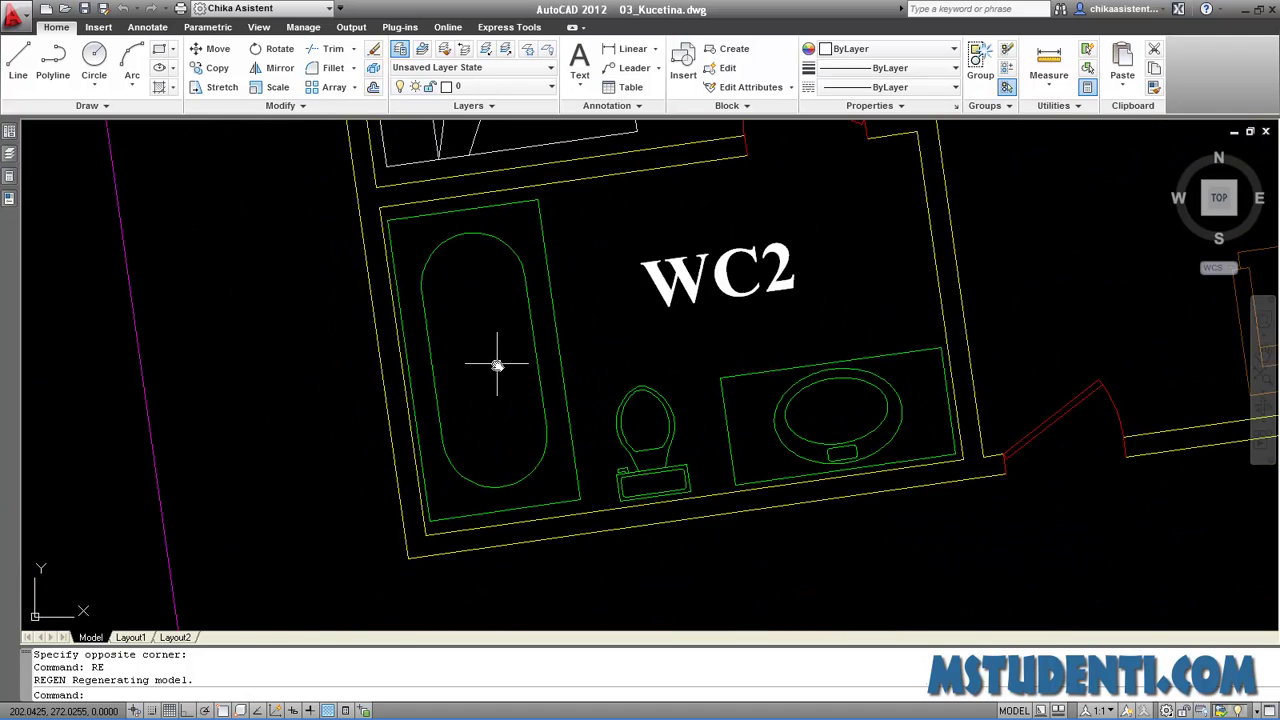
{"action": "scroll", "coordinate": [497, 365], "scroll_direction": "down", "scroll_amount": 1}
{"action": "scroll", "coordinate": [497, 365], "scroll_direction": "down", "scroll_amount": 3}
{"action": "scroll", "coordinate": [495, 368], "scroll_direction": "down", "scroll_amount": 2}
{"action": "scroll", "coordinate": [490, 372], "scroll_direction": "down", "scroll_amount": 1}
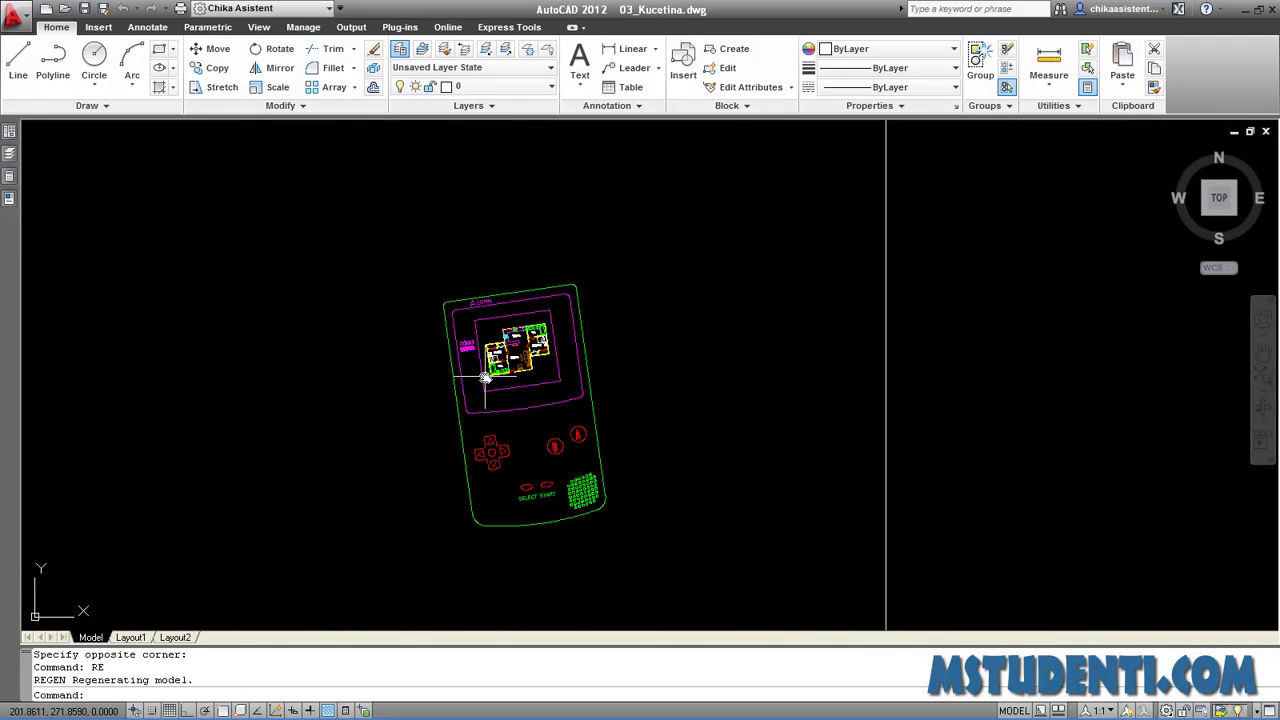
{"action": "scroll", "coordinate": [486, 374], "scroll_direction": "up", "scroll_amount": 4}
{"action": "scroll", "coordinate": [486, 376], "scroll_direction": "up", "scroll_amount": 2}
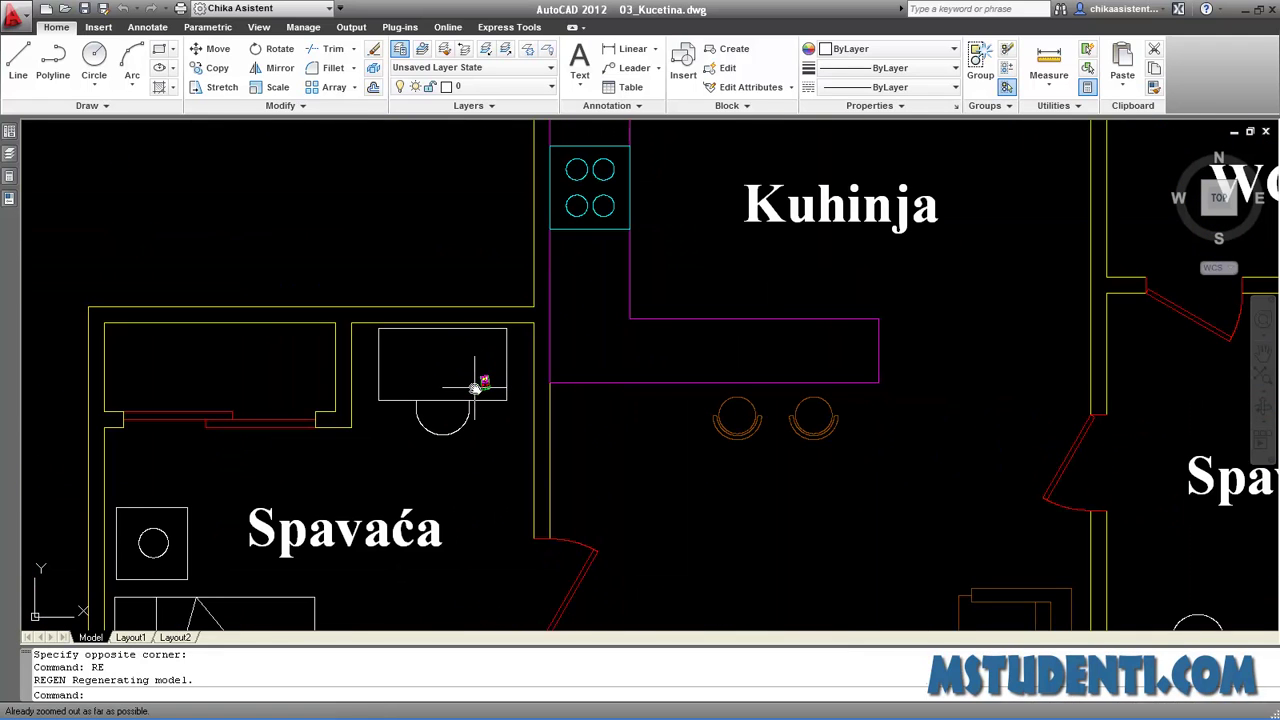
{"action": "scroll", "coordinate": [471, 391], "scroll_direction": "down", "scroll_amount": 1}
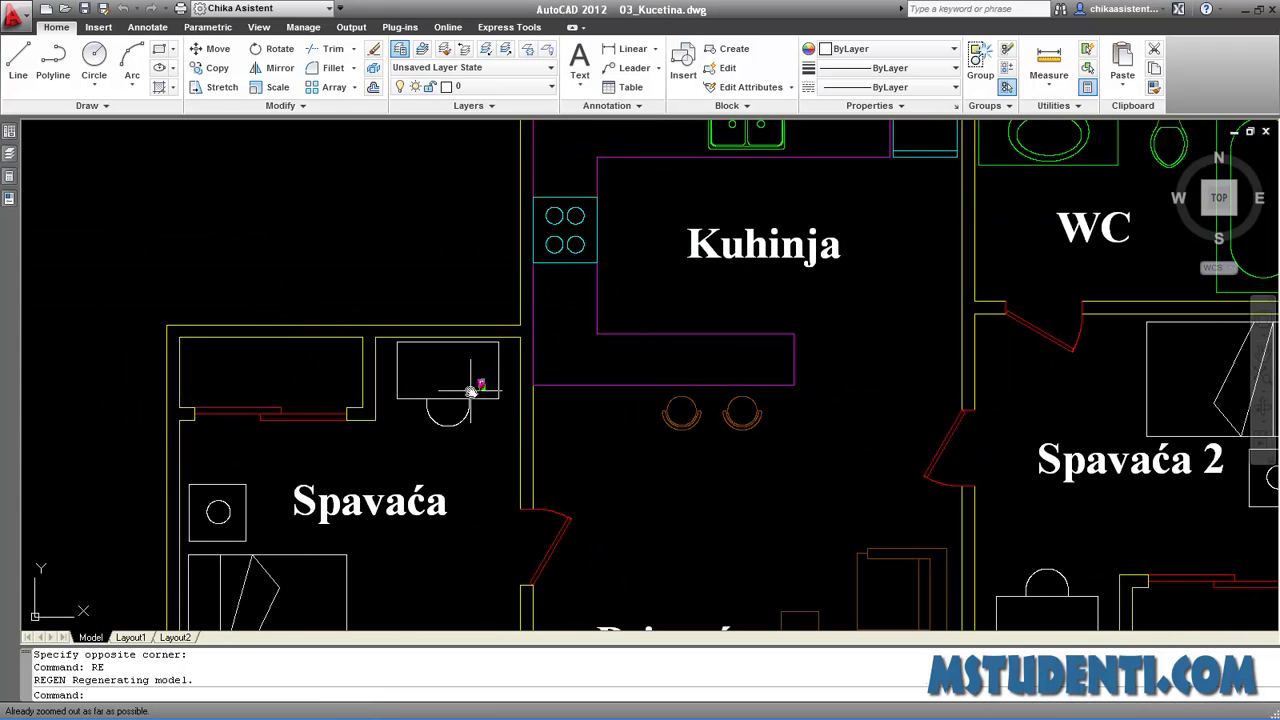
{"action": "scroll", "coordinate": [471, 391], "scroll_direction": "up", "scroll_amount": 1}
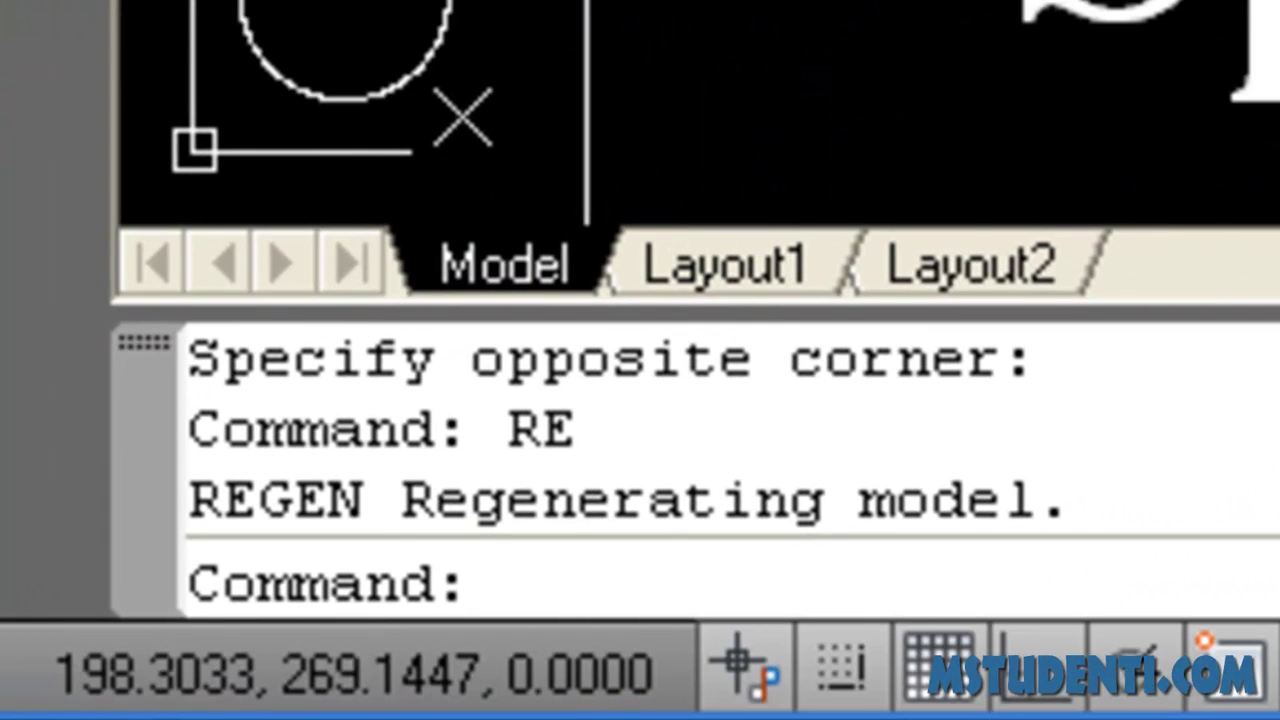
Zoom out until AutoCAD reports 'Already zoomed out as far as possible.'.
{"action": "scroll", "coordinate": [700, 110], "scroll_direction": "down", "scroll_amount": 2}
{"action": "scroll", "coordinate": [462, 118], "scroll_direction": "up", "scroll_amount": 1}
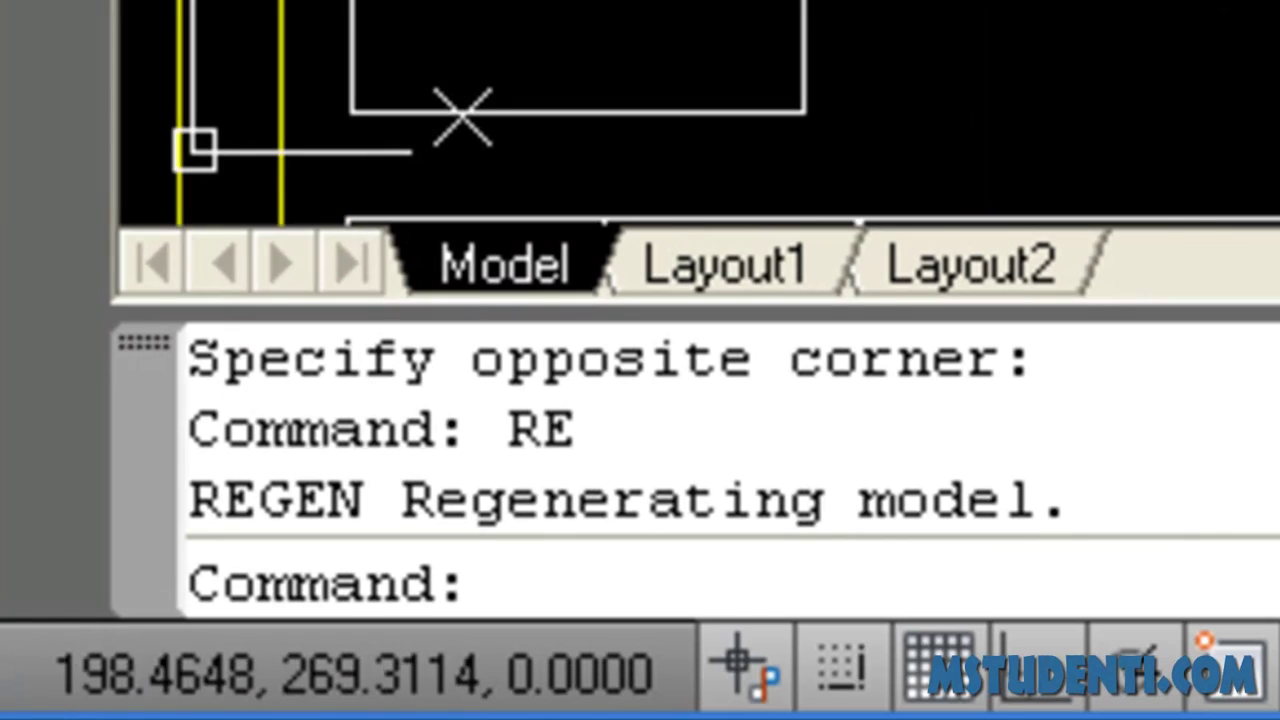
{"action": "scroll", "coordinate": [462, 118], "scroll_direction": "up", "scroll_amount": 1}
{"action": "scroll", "coordinate": [462, 118], "scroll_direction": "down", "scroll_amount": 1}
{"action": "scroll", "coordinate": [462, 118], "scroll_direction": "down", "scroll_amount": 1}
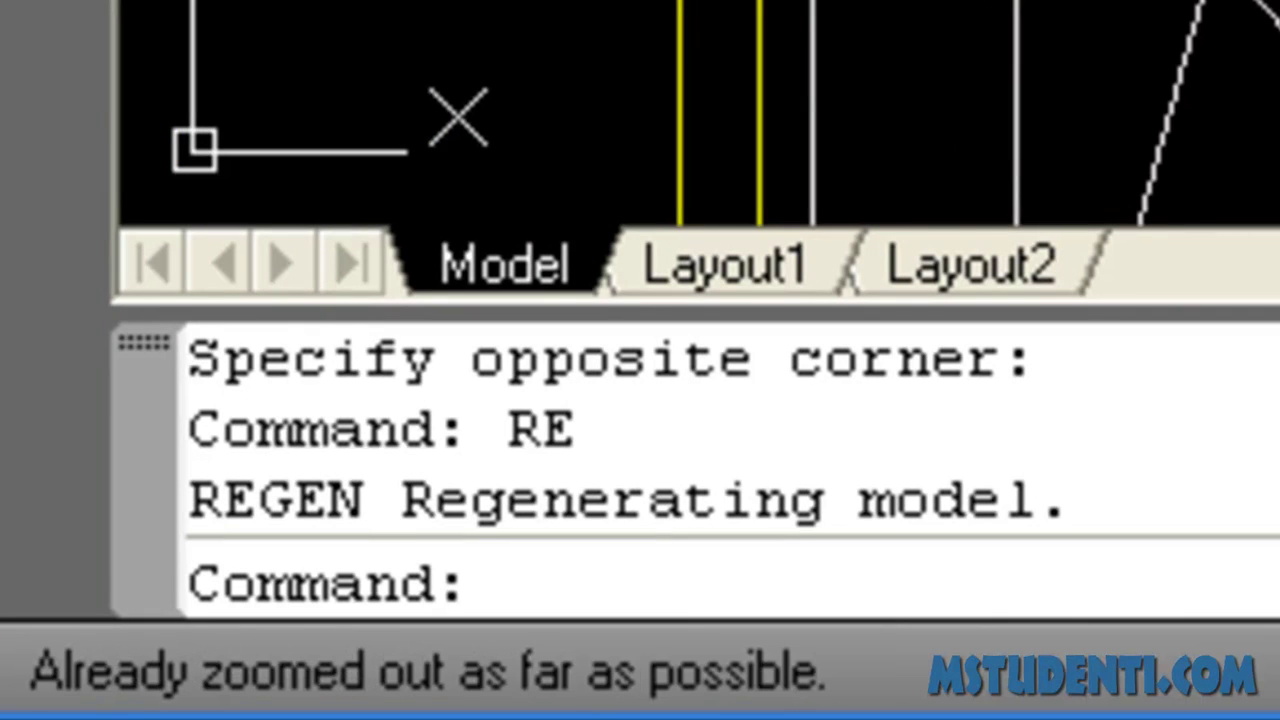
{"action": "scroll", "coordinate": [462, 118], "scroll_direction": "up", "scroll_amount": 2}
{"action": "scroll", "coordinate": [462, 118], "scroll_direction": "down", "scroll_amount": 2}
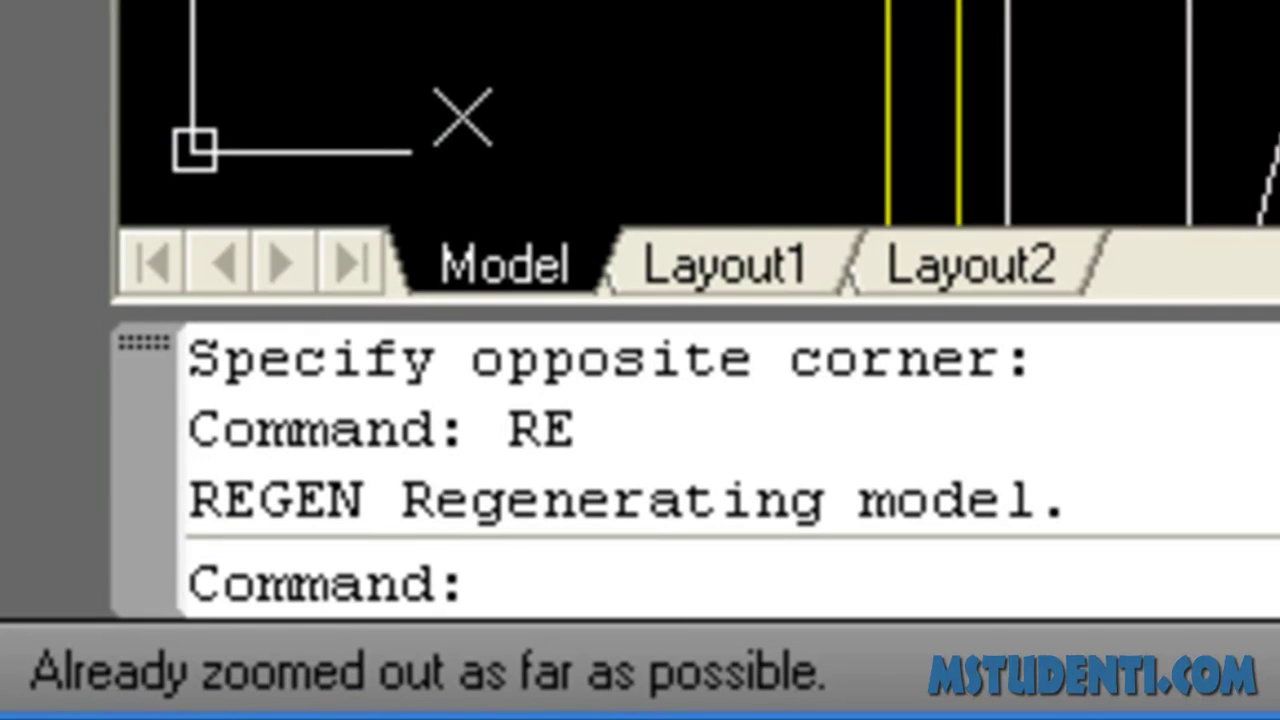
{"action": "scroll", "coordinate": [462, 118], "scroll_direction": "up", "scroll_amount": 1}
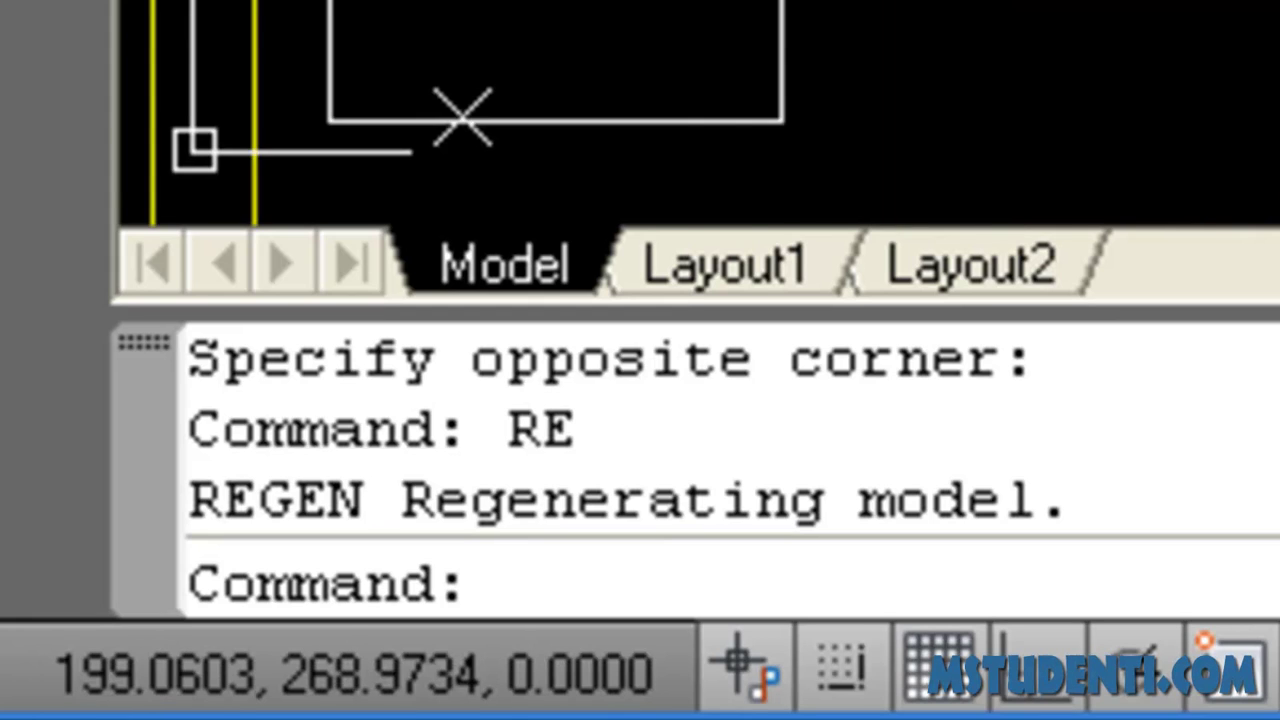
{"action": "scroll", "coordinate": [462, 118], "scroll_direction": "down", "scroll_amount": 1}
{"action": "scroll", "coordinate": [460, 118], "scroll_direction": "down", "scroll_amount": 1}
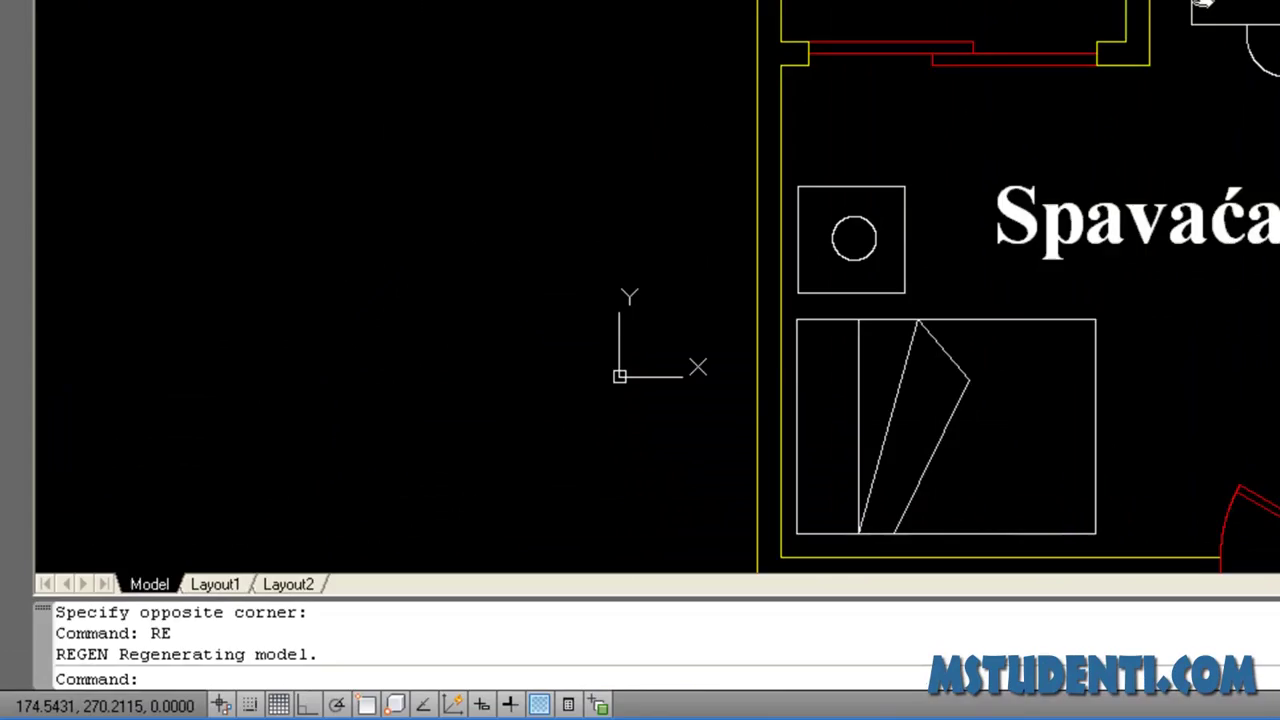
Bring Kuhinja and Spavaća into view and close in on the bedroom's small table.
{"action": "mouse_move", "coordinate": [1000, 150]}
{"action": "middle_mouse_down"}
{"action": "mouse_move", "coordinate": [80, 422]}
{"action": "mouse_move", "coordinate": [52, 489]}
{"action": "middle_mouse_up"}
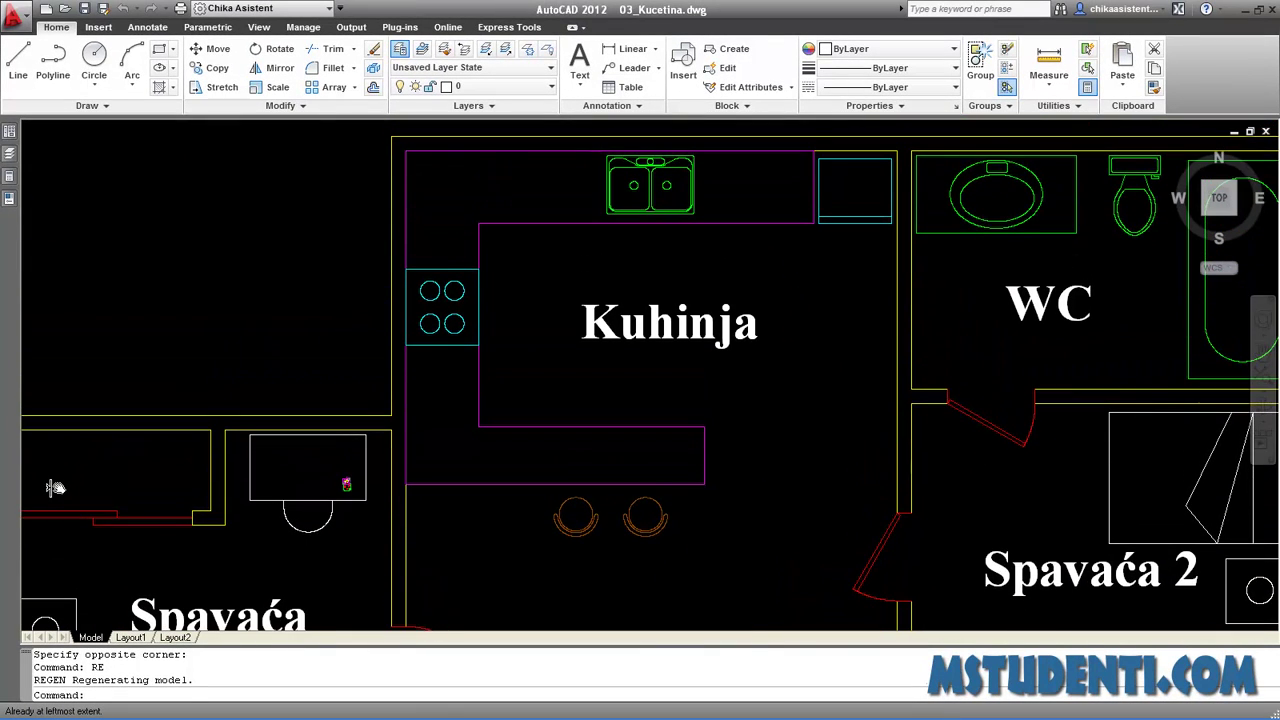
{"action": "middle_click_drag", "start_coordinate": [320, 443], "coordinate": [320, 416]}
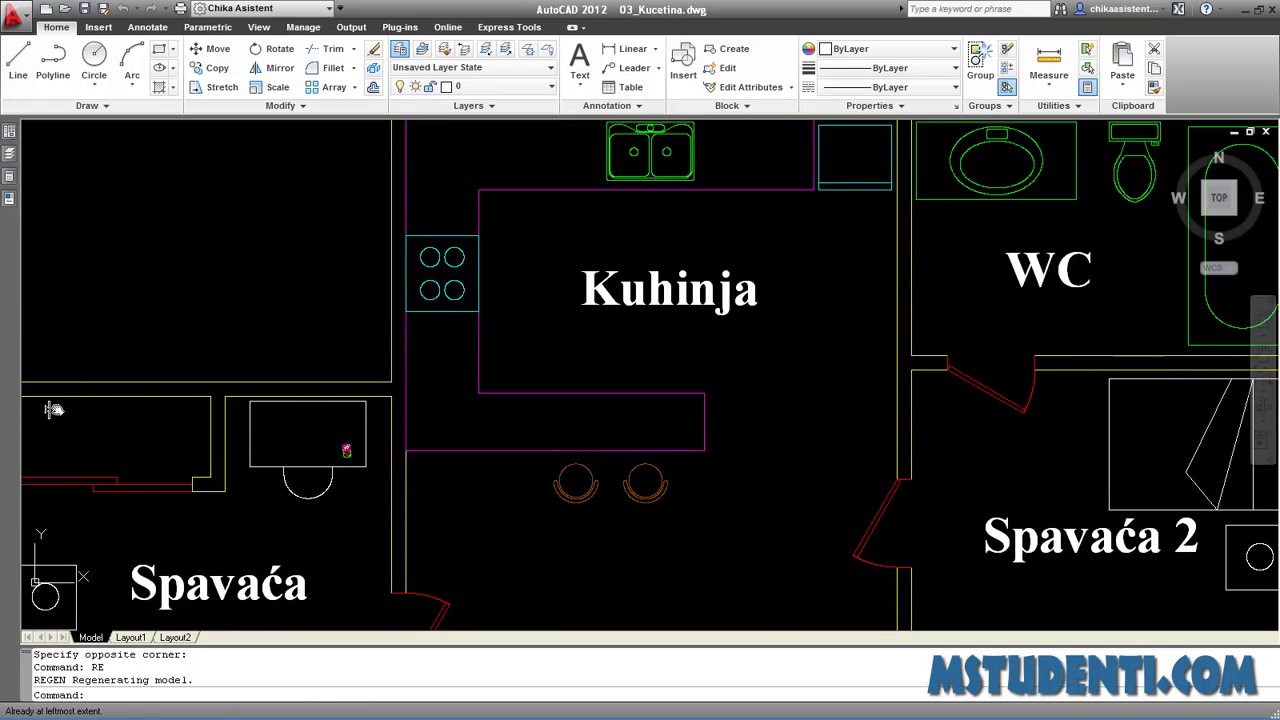
{"action": "scroll", "coordinate": [100, 423], "scroll_direction": "down", "scroll_amount": 1}
{"action": "scroll", "coordinate": [305, 447], "scroll_direction": "up", "scroll_amount": 2}
{"action": "mouse_move", "coordinate": [171, 443]}
{"action": "middle_mouse_down"}
{"action": "mouse_move", "coordinate": [263, 451]}
{"action": "mouse_move", "coordinate": [649, 429]}
{"action": "mouse_move", "coordinate": [413, 295]}
{"action": "mouse_move", "coordinate": [443, 467]}
{"action": "middle_mouse_up"}
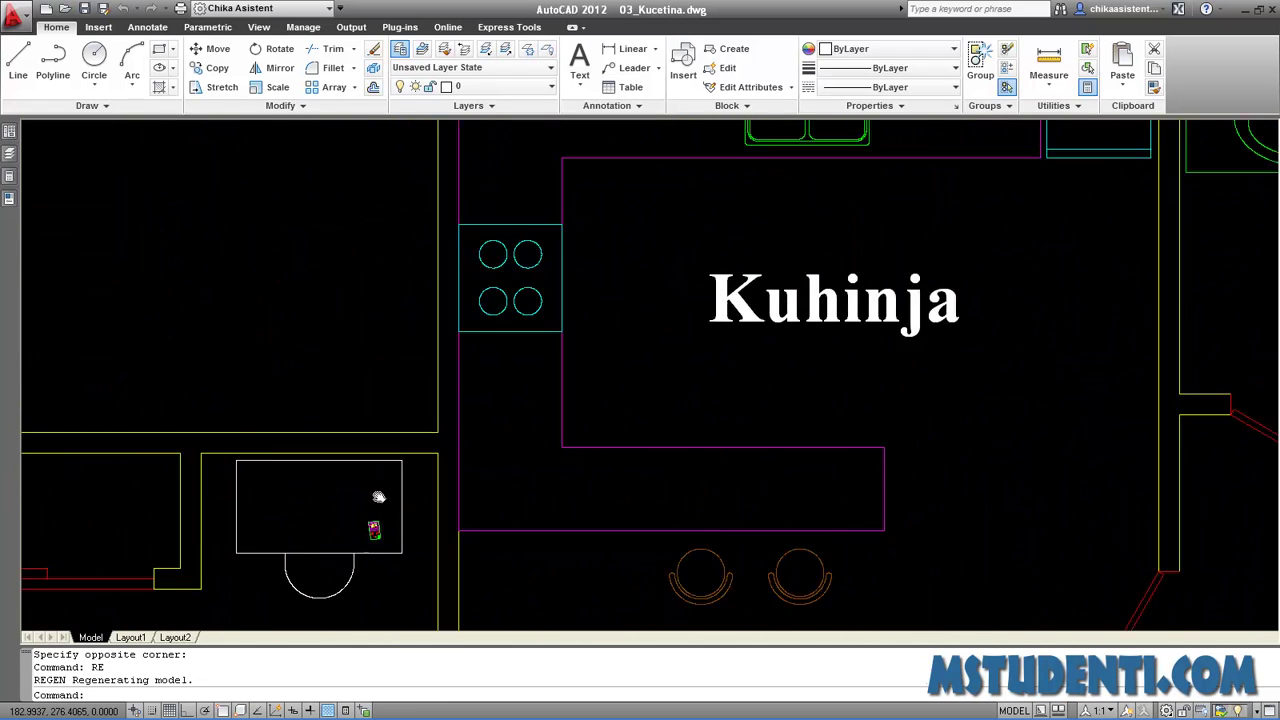
Regenerate the drawing with RE so its curves render smoothly.
{"action": "type", "text": "re"}
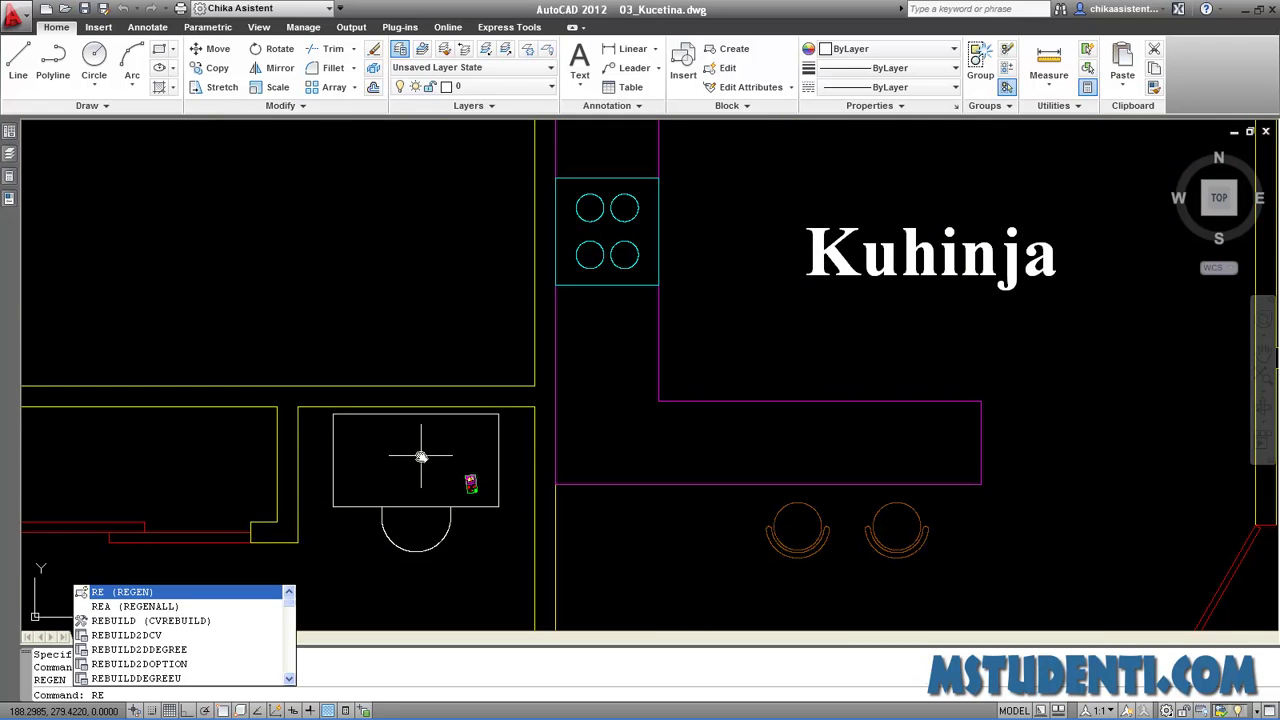
{"action": "key", "text": "Return"}
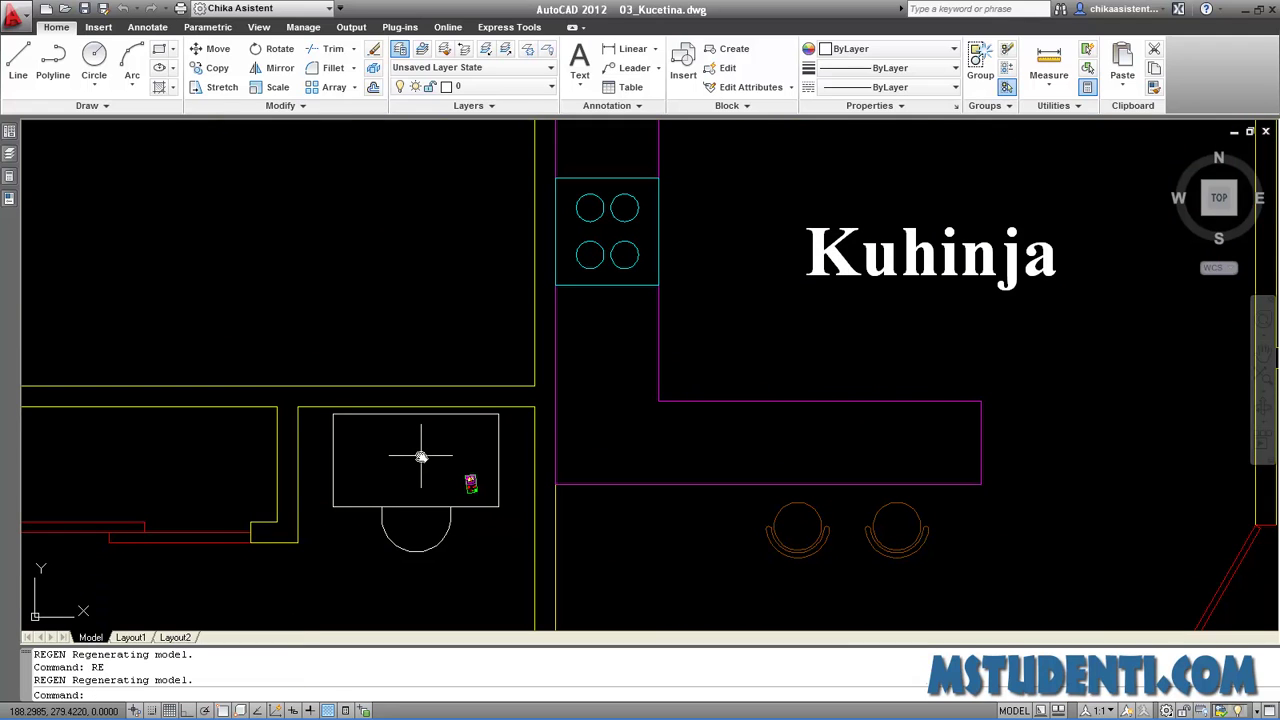
{"action": "scroll", "coordinate": [421, 456], "scroll_direction": "up", "scroll_amount": 1}
{"action": "scroll", "coordinate": [421, 456], "scroll_direction": "down", "scroll_amount": 4}
{"action": "scroll", "coordinate": [508, 323], "scroll_direction": "down", "scroll_amount": 5}
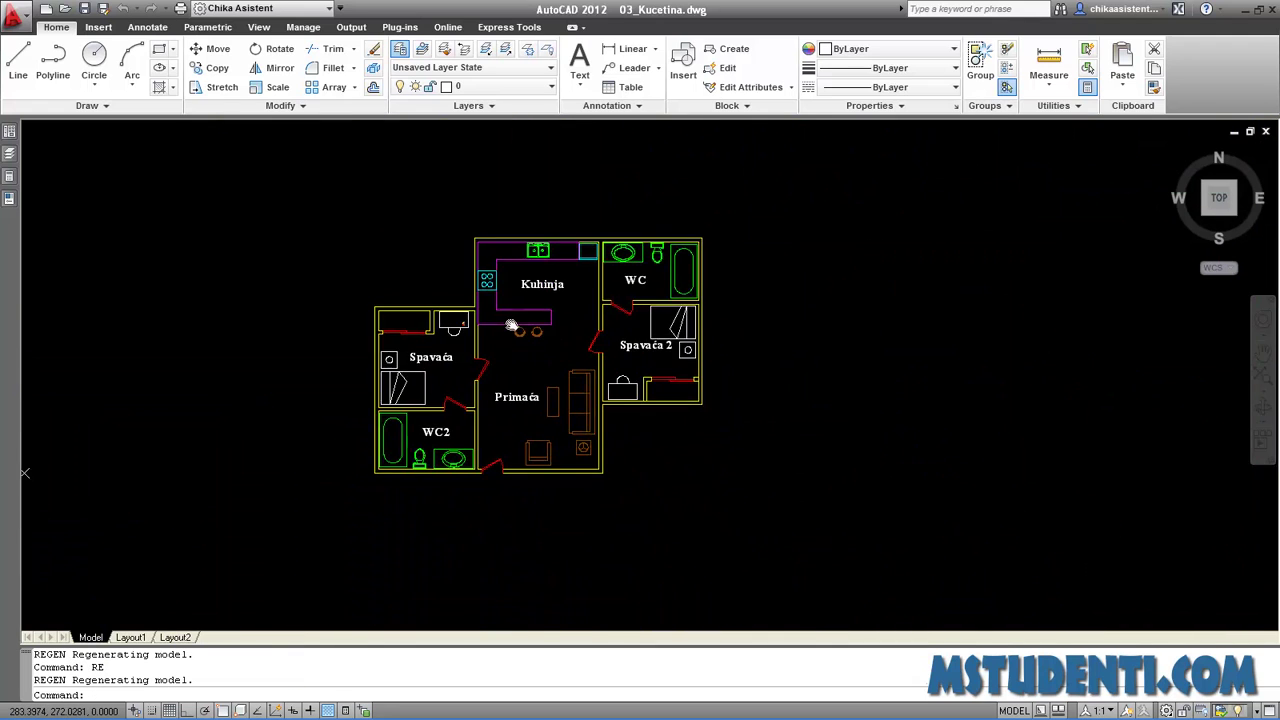
{"action": "scroll", "coordinate": [463, 343], "scroll_direction": "up", "scroll_amount": 1}
{"action": "scroll", "coordinate": [410, 312], "scroll_direction": "up", "scroll_amount": 5}
Zoom in on the Gameboy drawing sitting on the Spavaća bedroom's small table.
{"action": "mouse_move", "coordinate": [410, 312]}
{"action": "middle_mouse_down"}
{"action": "mouse_move", "coordinate": [546, 337]}
{"action": "mouse_move", "coordinate": [434, 449]}
{"action": "middle_mouse_up"}
{"action": "mouse_move", "coordinate": [371, 400]}
{"action": "middle_mouse_down"}
{"action": "mouse_move", "coordinate": [512, 401]}
{"action": "mouse_move", "coordinate": [546, 421]}
{"action": "middle_mouse_up"}
{"action": "scroll", "coordinate": [451, 405], "scroll_direction": "up", "scroll_amount": 5}
{"action": "scroll", "coordinate": [520, 405], "scroll_direction": "up", "scroll_amount": 2}
{"action": "scroll", "coordinate": [474, 443], "scroll_direction": "down", "scroll_amount": 2}
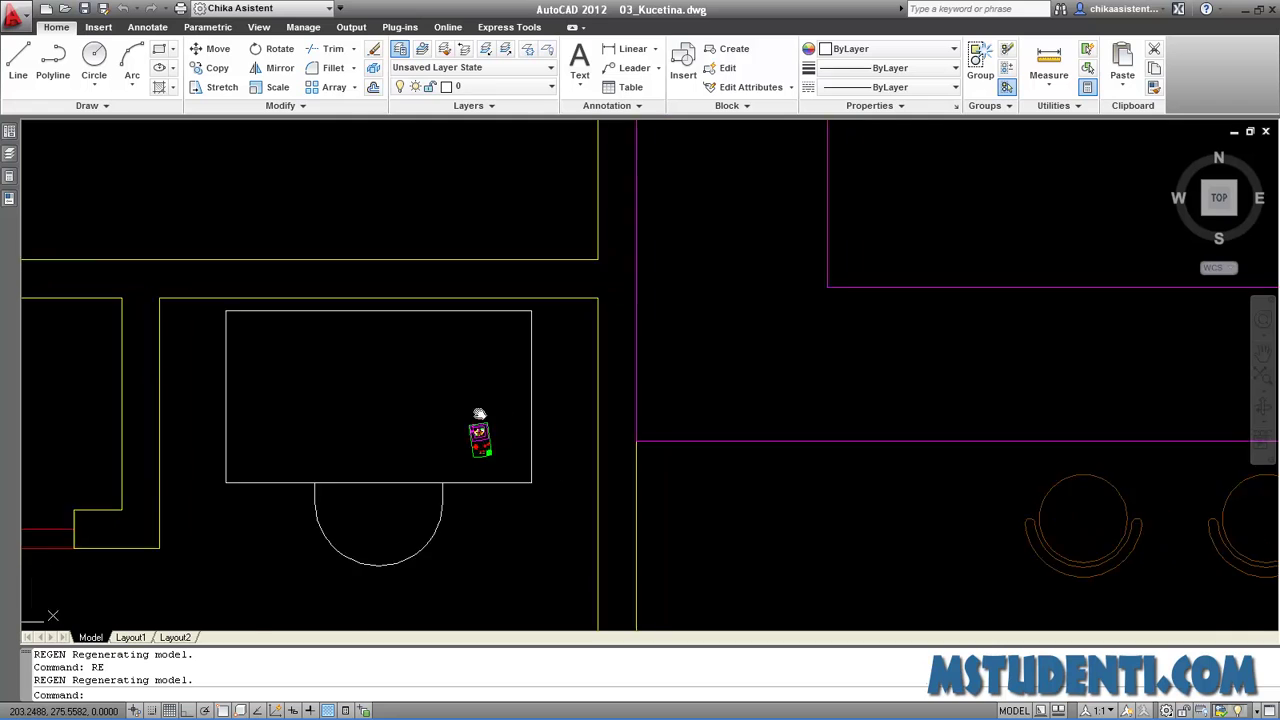
{"action": "scroll", "coordinate": [530, 415], "scroll_direction": "up", "scroll_amount": 1}
{"action": "mouse_move", "coordinate": [461, 349]}
{"action": "middle_mouse_down"}
{"action": "mouse_move", "coordinate": [554, 477]}
{"action": "mouse_move", "coordinate": [380, 391]}
{"action": "middle_mouse_up"}
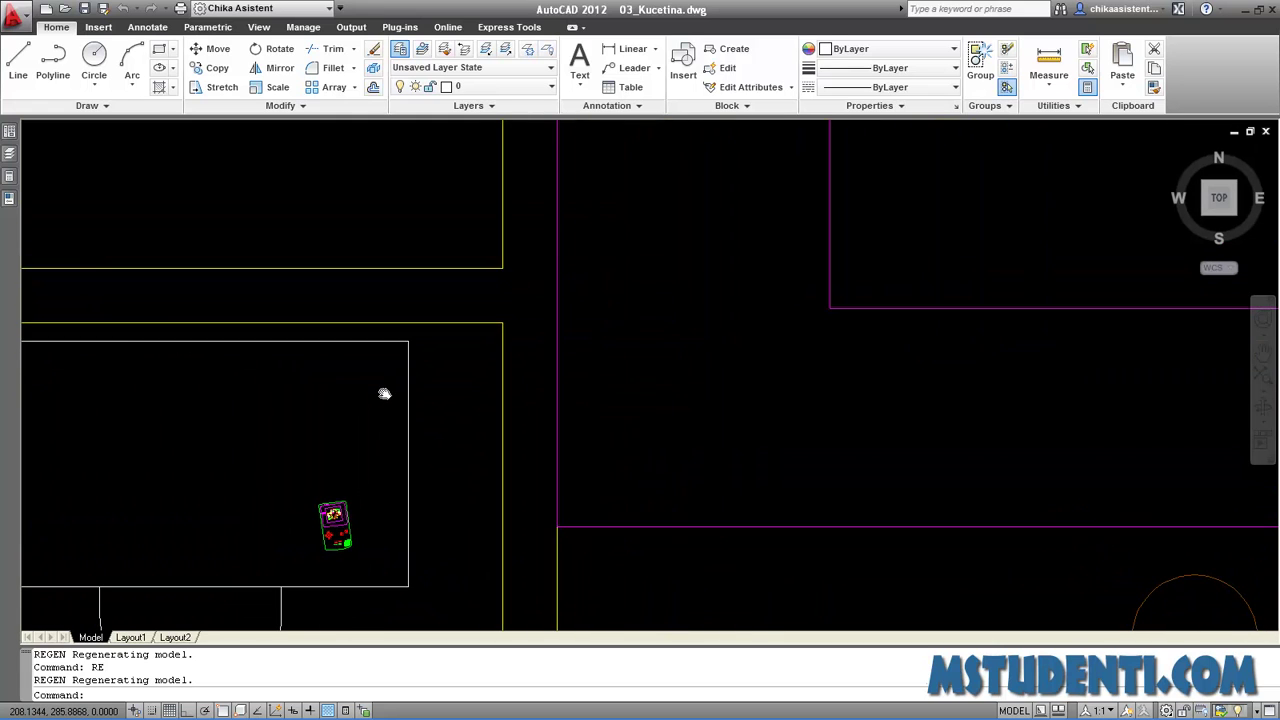
{"action": "scroll", "coordinate": [712, 350], "scroll_direction": "down", "scroll_amount": 2}
Pan over to the Kuhinja label beside the four-burner stove.
{"action": "middle_click_drag", "start_coordinate": [712, 350], "coordinate": [329, 451]}
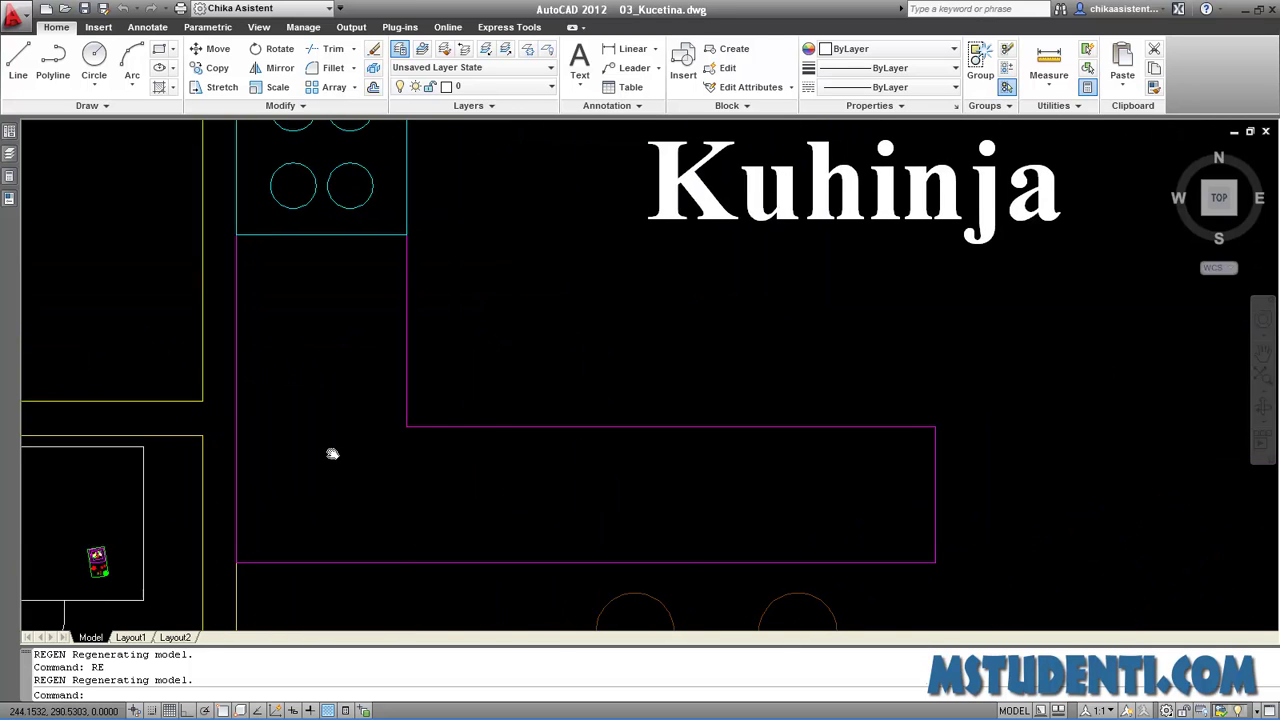
{"action": "mouse_move", "coordinate": [749, 474]}
{"action": "middle_mouse_down"}
{"action": "mouse_move", "coordinate": [634, 603]}
{"action": "mouse_move", "coordinate": [618, 676]}
{"action": "middle_mouse_up"}
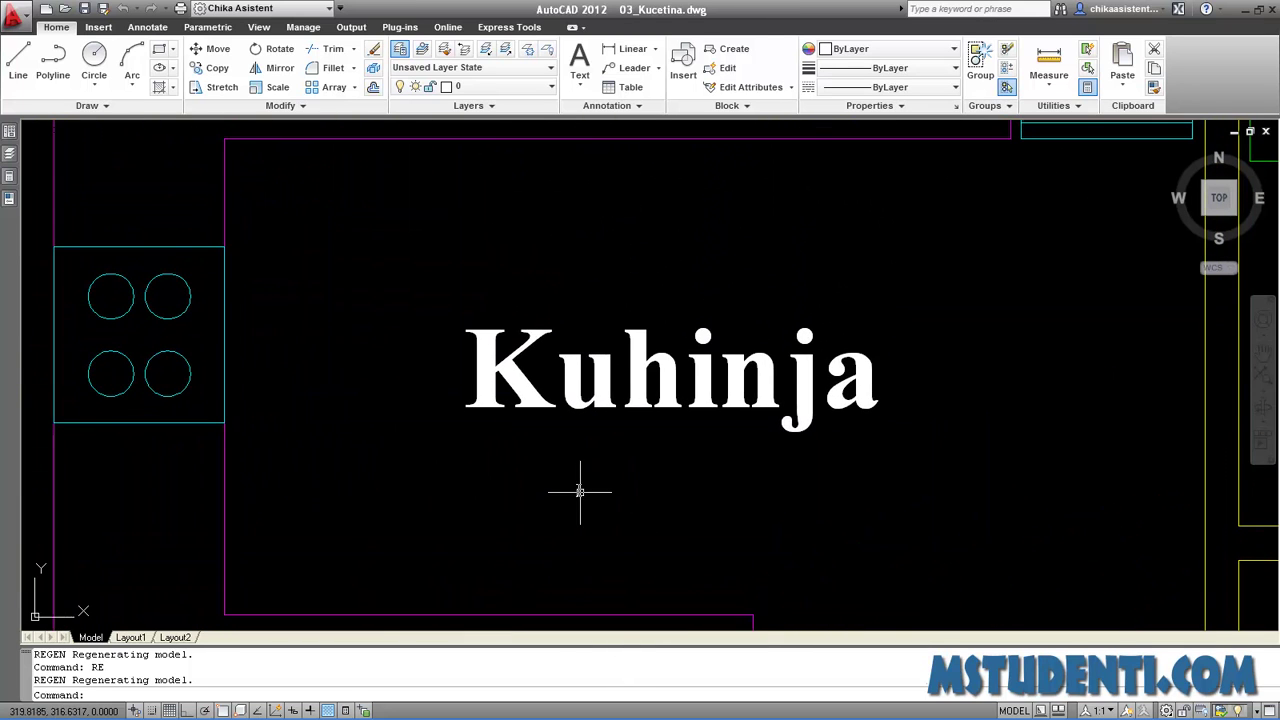
{"action": "middle_click_drag", "start_coordinate": [434, 434], "coordinate": [318, 458]}
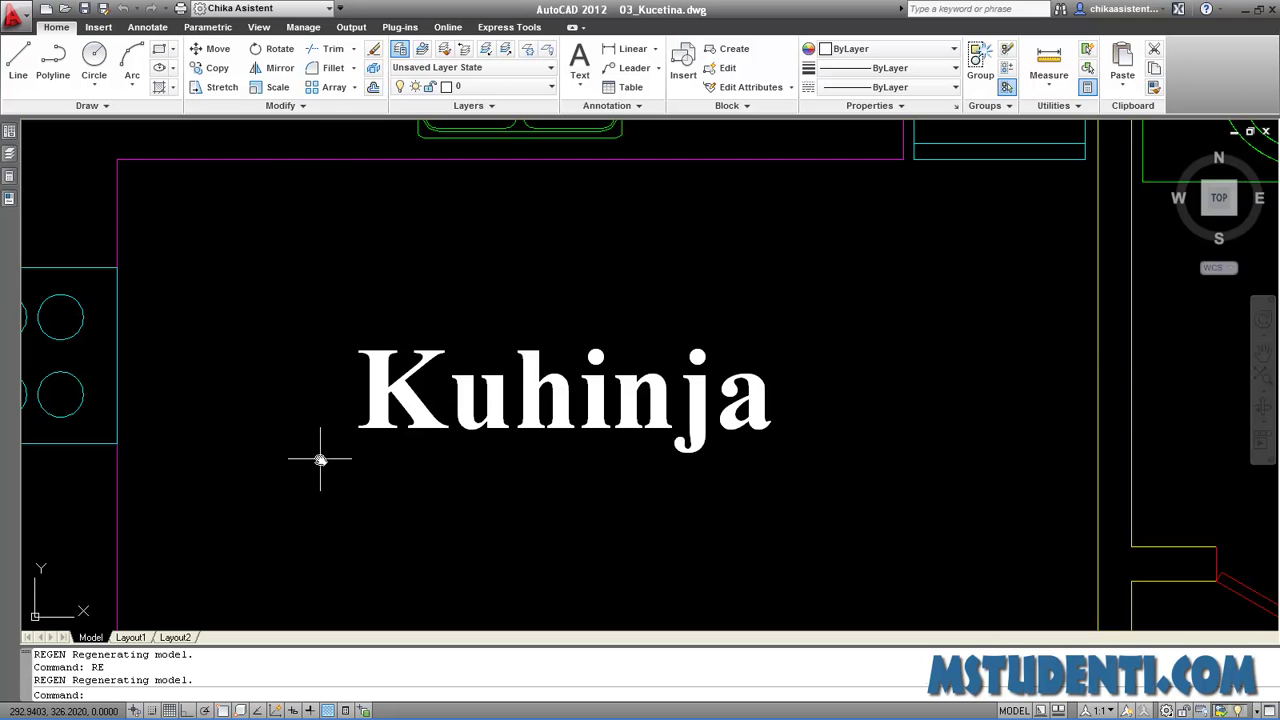
Zoom to the whole floor plan's extents and show the View ribbon tab's navigation tools.
{"action": "middle_click", "coordinate": [320, 460]}
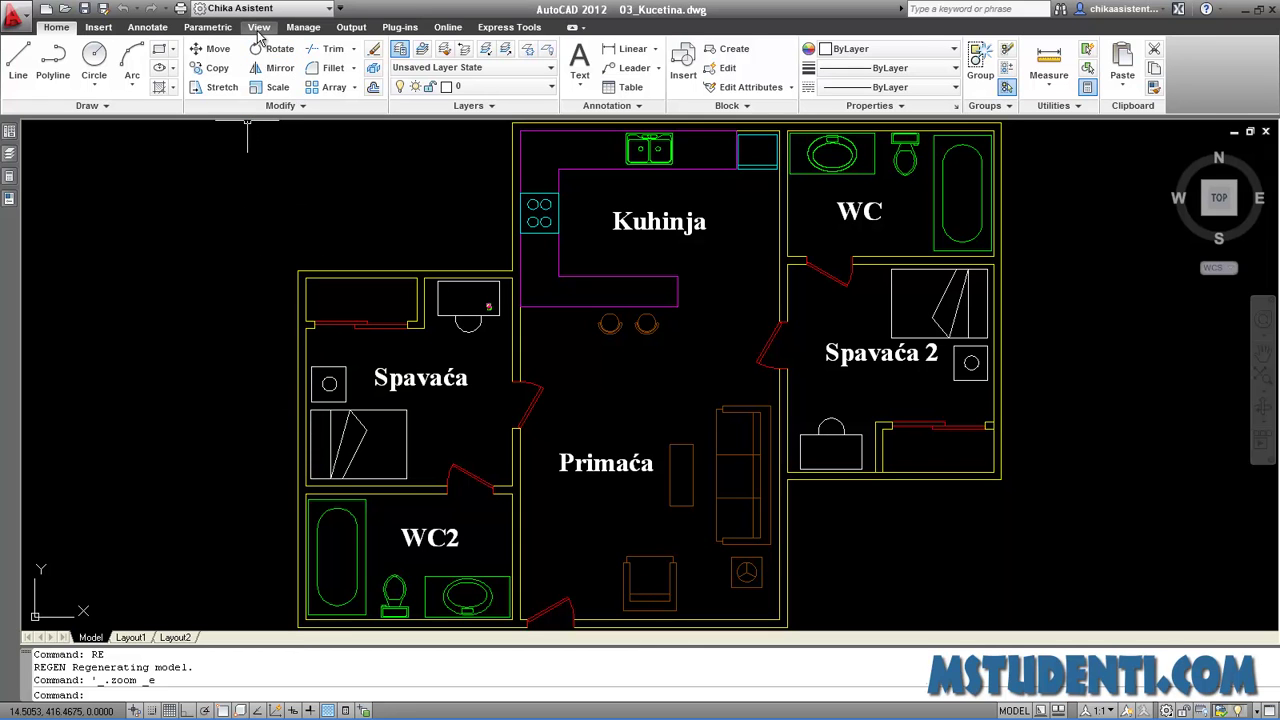
{"action": "left_click", "coordinate": [258, 31]}
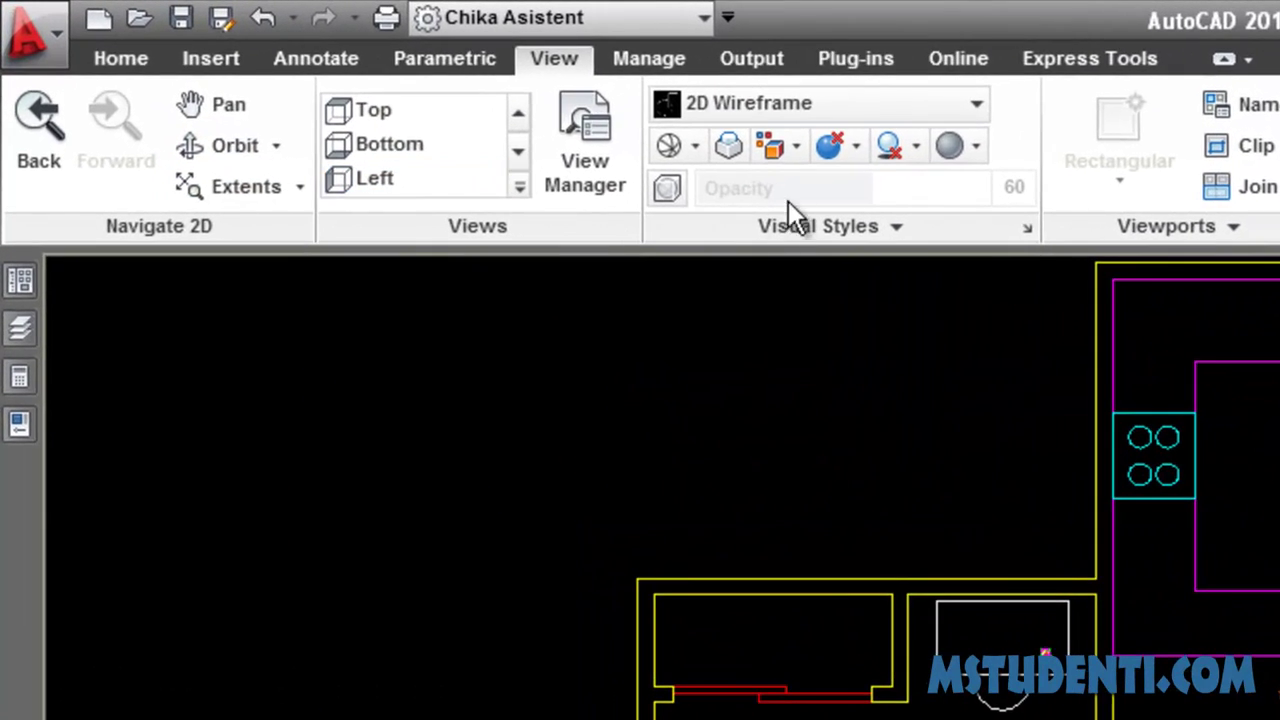